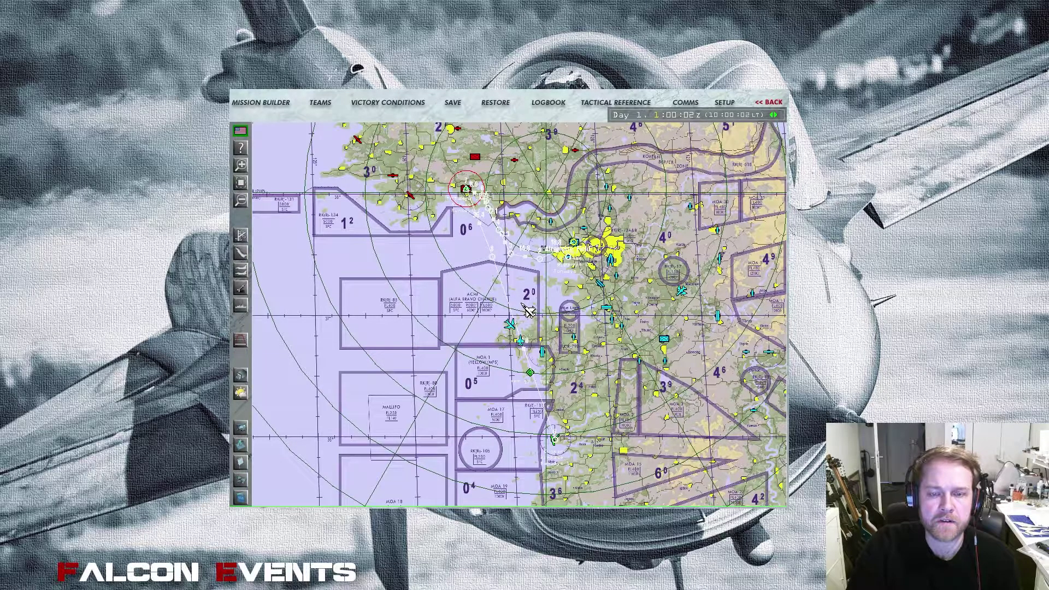
# - Examine the flight routes, the ringed target area and the surrounding airspace on the Korean theater mission map
pyautogui.scroll(-3, 528, 310)
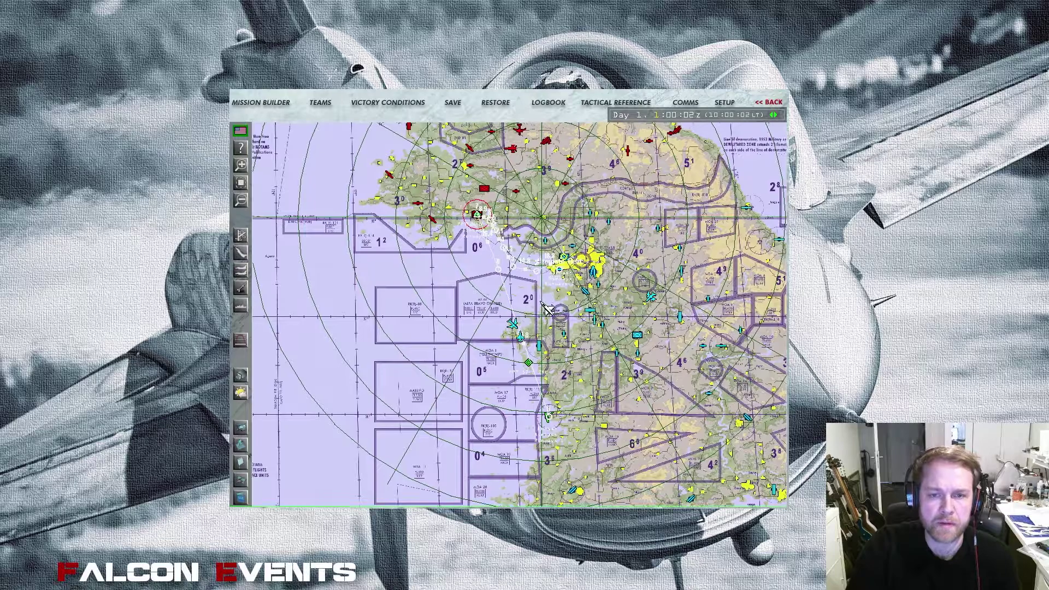
pyautogui.scroll(2, 563, 339)
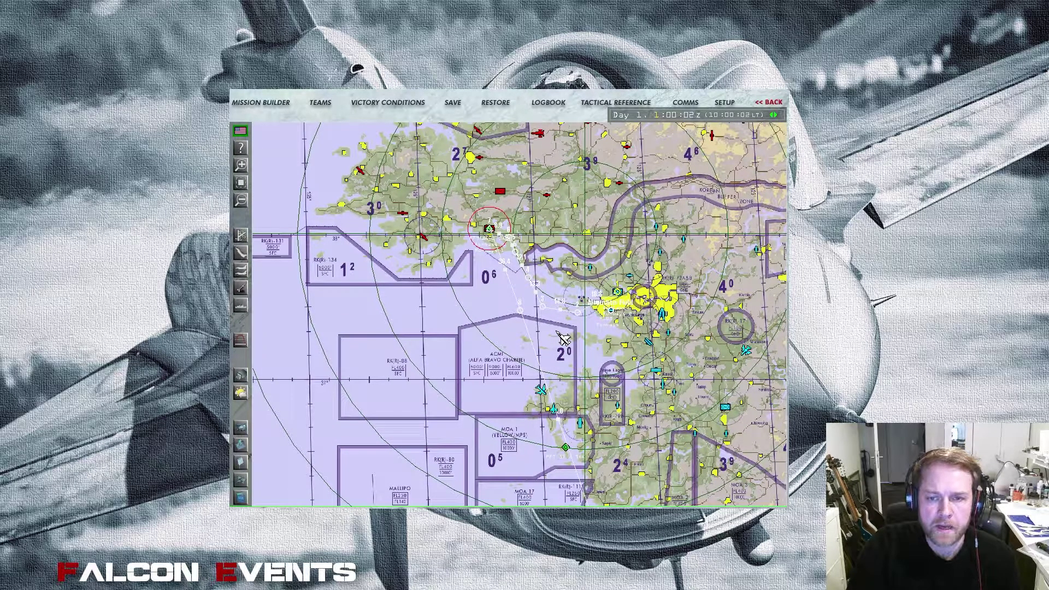
pyautogui.scroll(1, 563, 339)
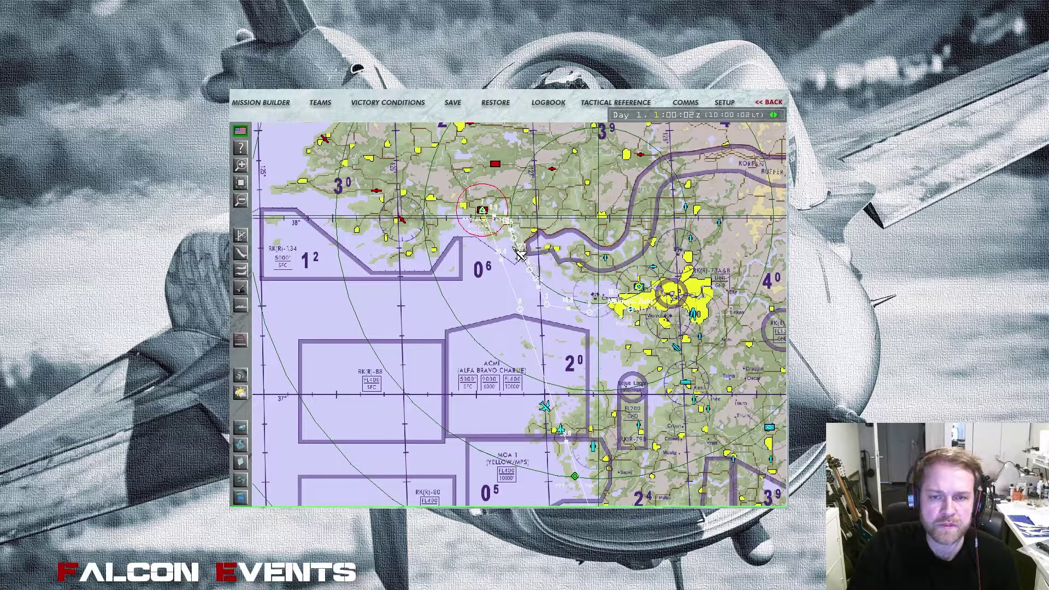
pyautogui.moveTo(519, 256); pyautogui.dragTo(527, 344)
pyautogui.scroll(1, 520, 289)
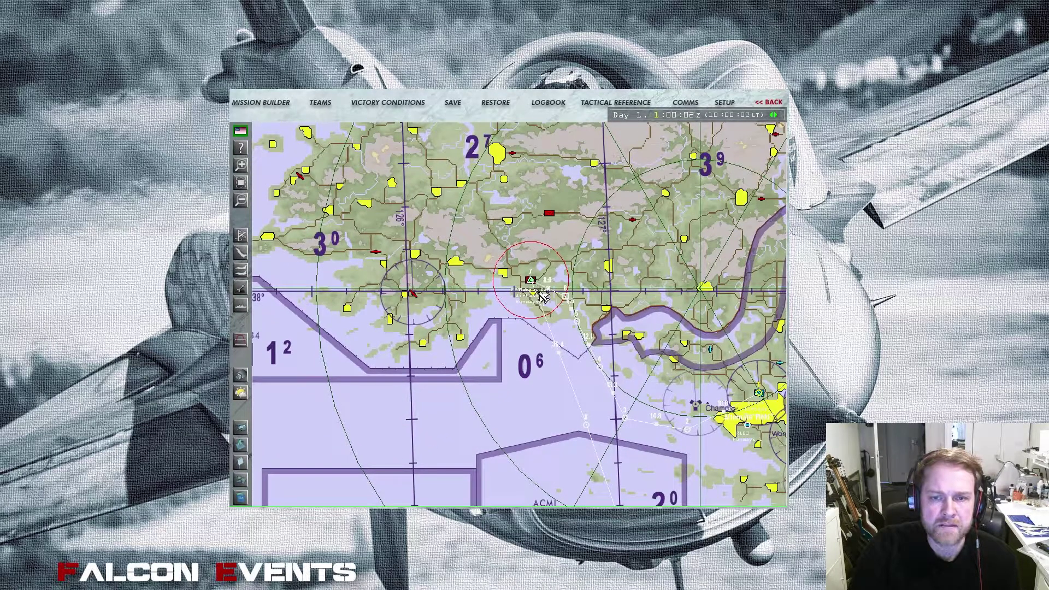
pyautogui.scroll(-2, 543, 320)
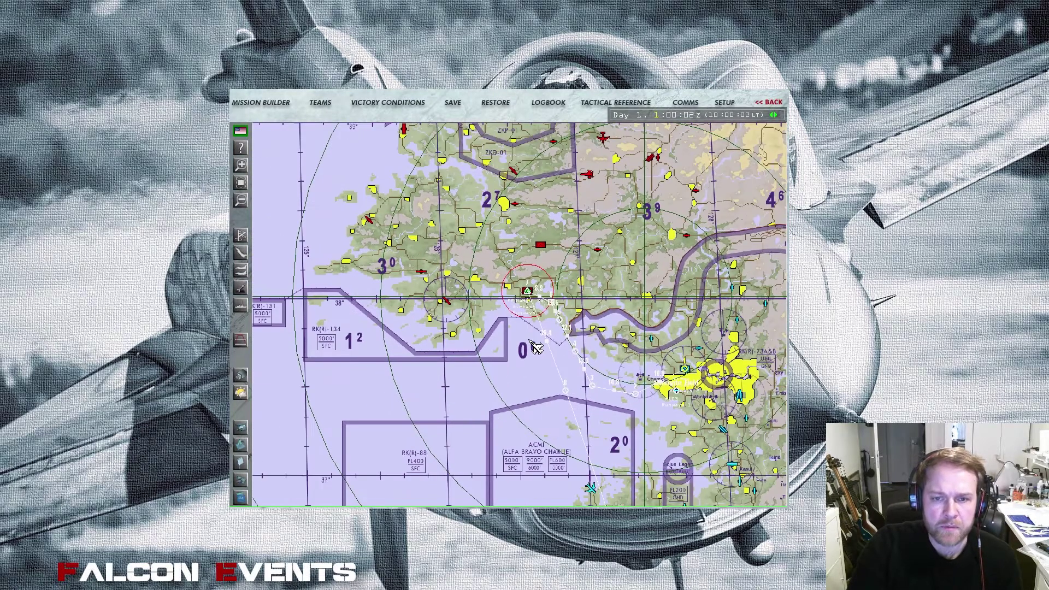
pyautogui.scroll(3, 536, 347)
pyautogui.scroll(-2, 536, 349)
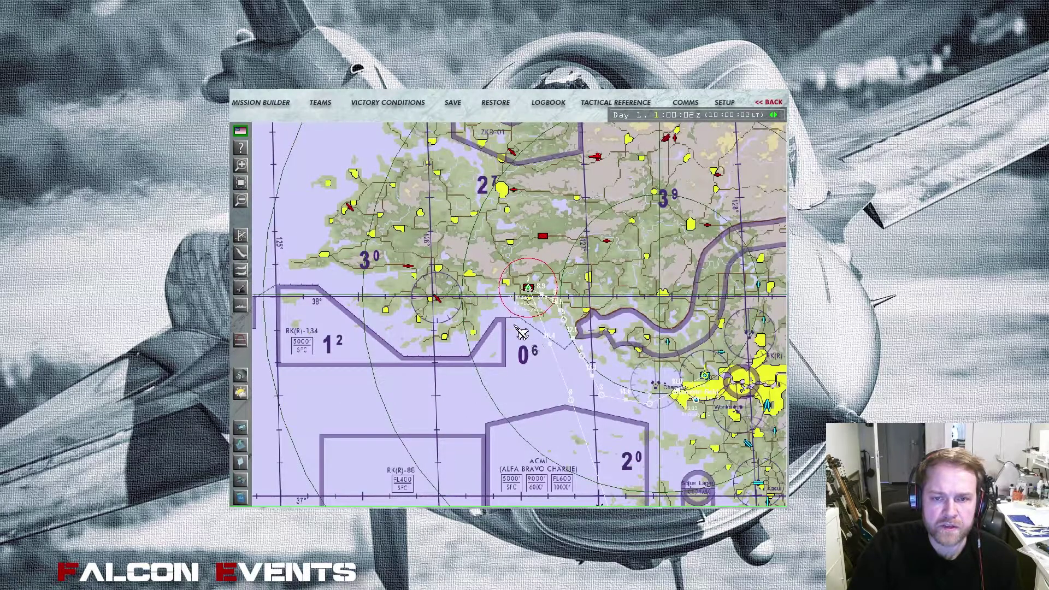
pyautogui.scroll(-2, 533, 358)
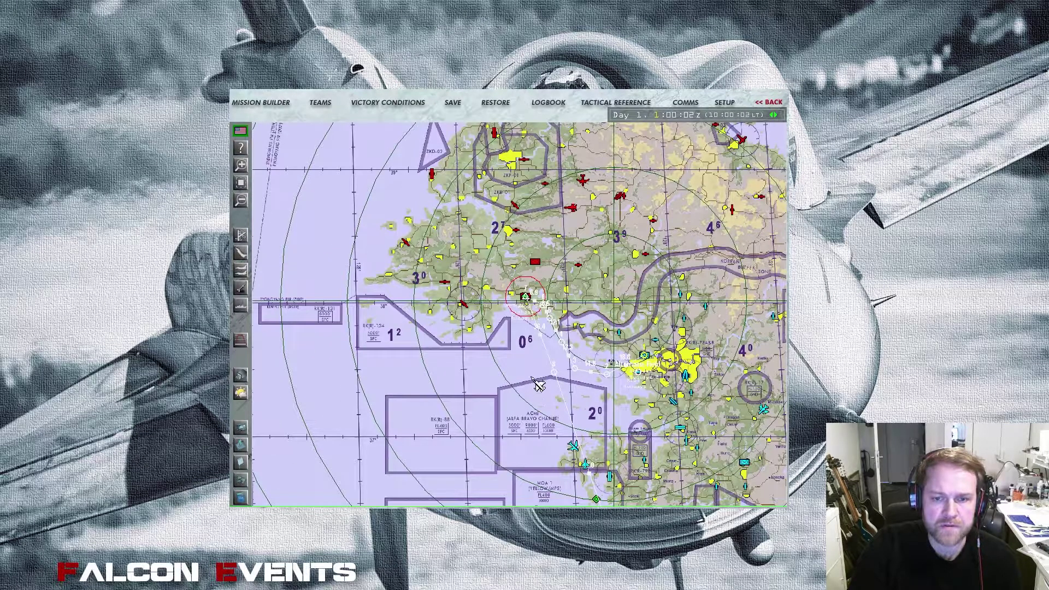
pyautogui.moveTo(538, 386); pyautogui.dragTo(476, 298)
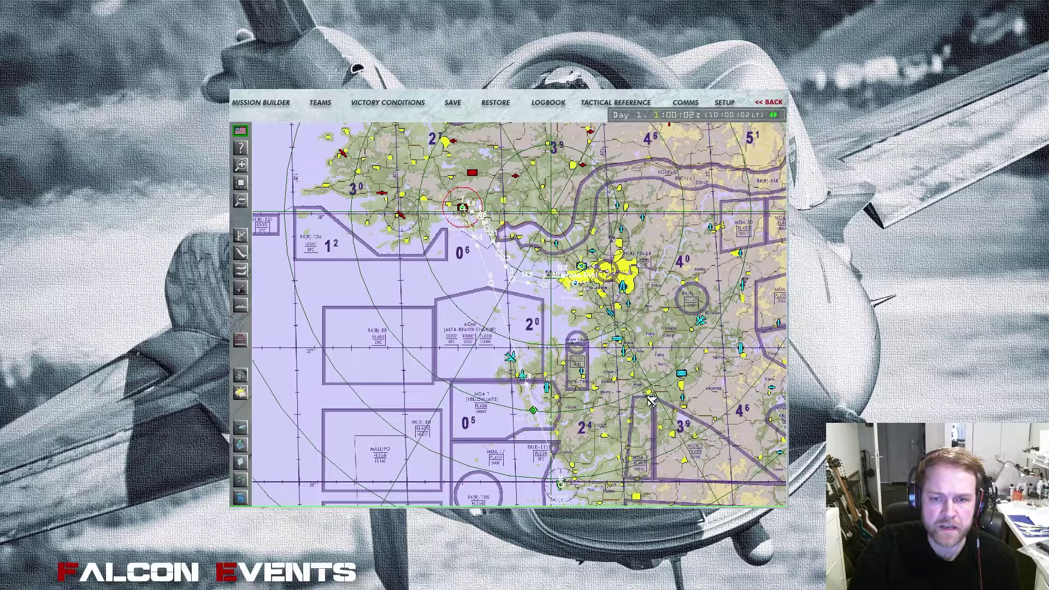
pyautogui.moveTo(516, 251); pyautogui.dragTo(541, 355)
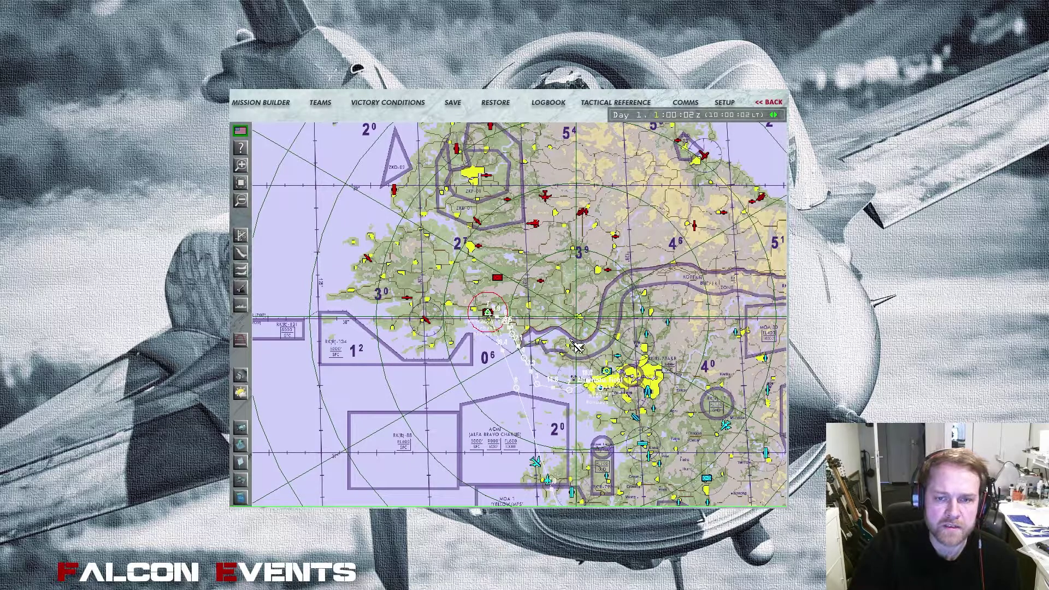
pyautogui.moveTo(567, 345); pyautogui.dragTo(569, 285)
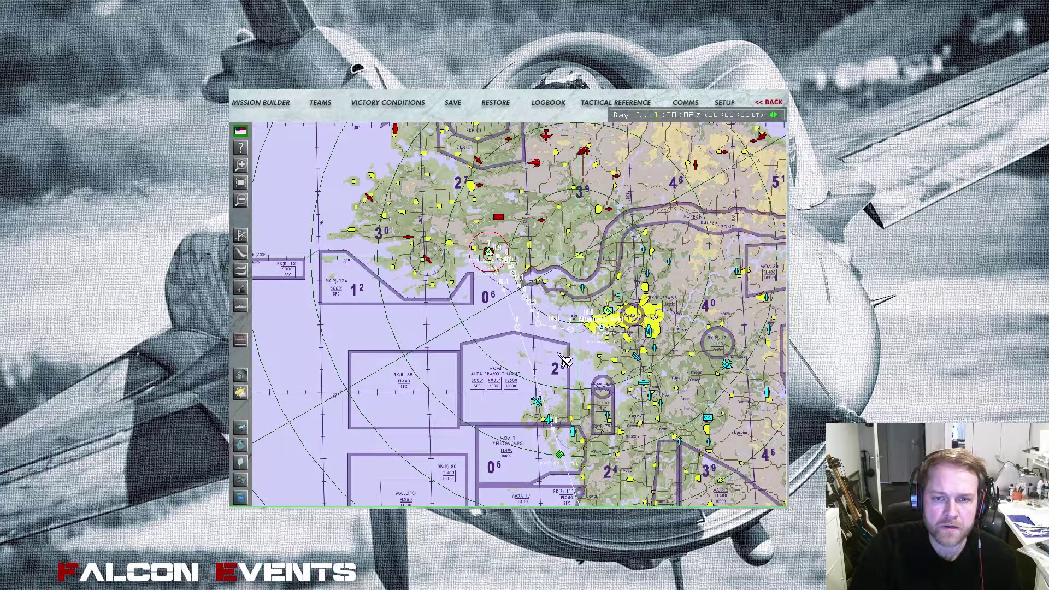
# - Switch the active team to ROK and inspect the route around the ringed target on the map
pyautogui.click(241, 131)
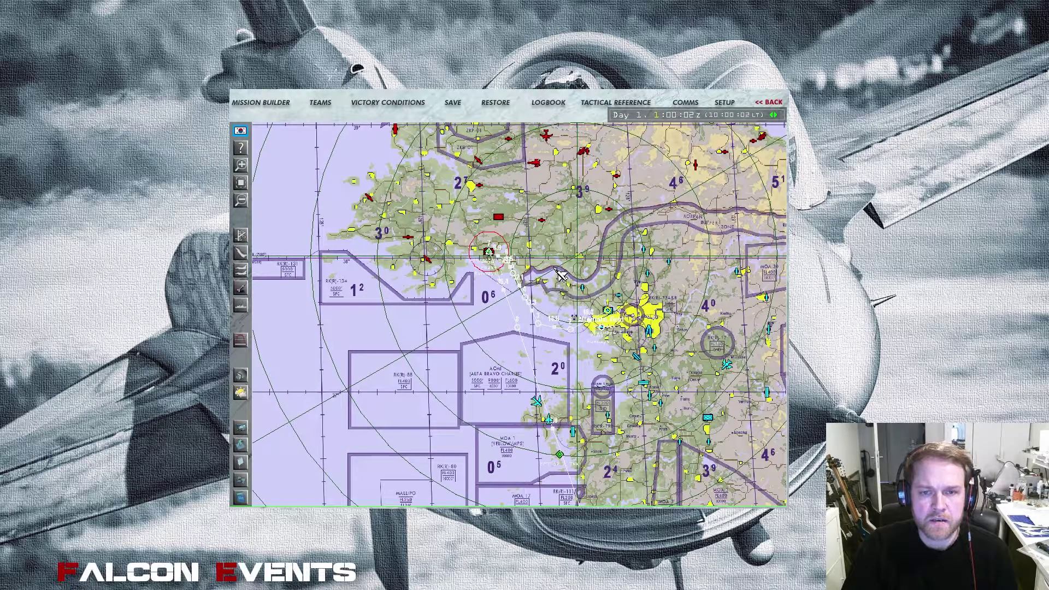
pyautogui.scroll(-1, 561, 275)
pyautogui.scroll(-1, 560, 275)
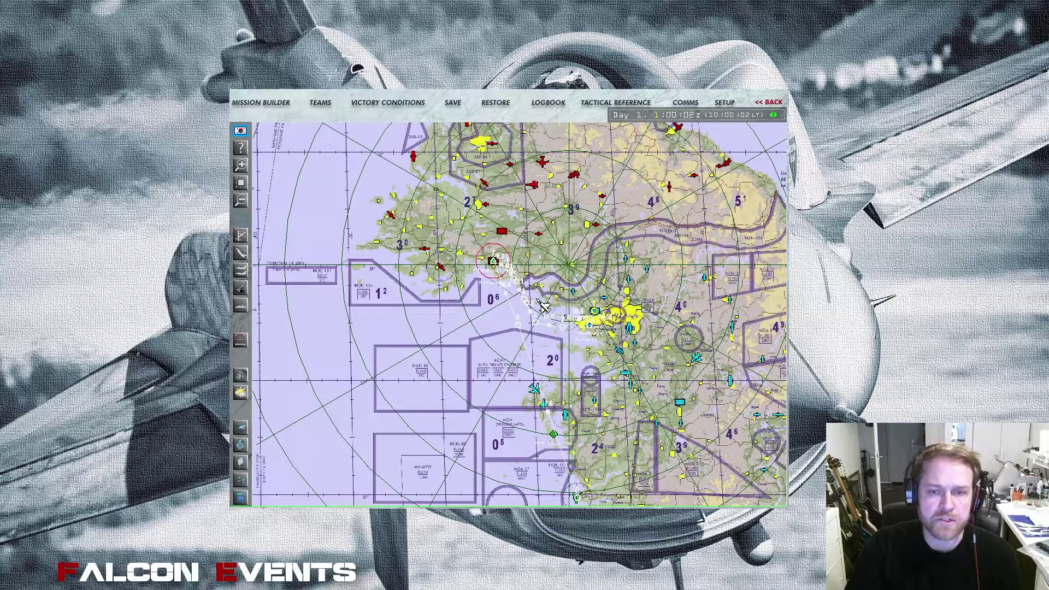
pyautogui.scroll(1, 544, 305)
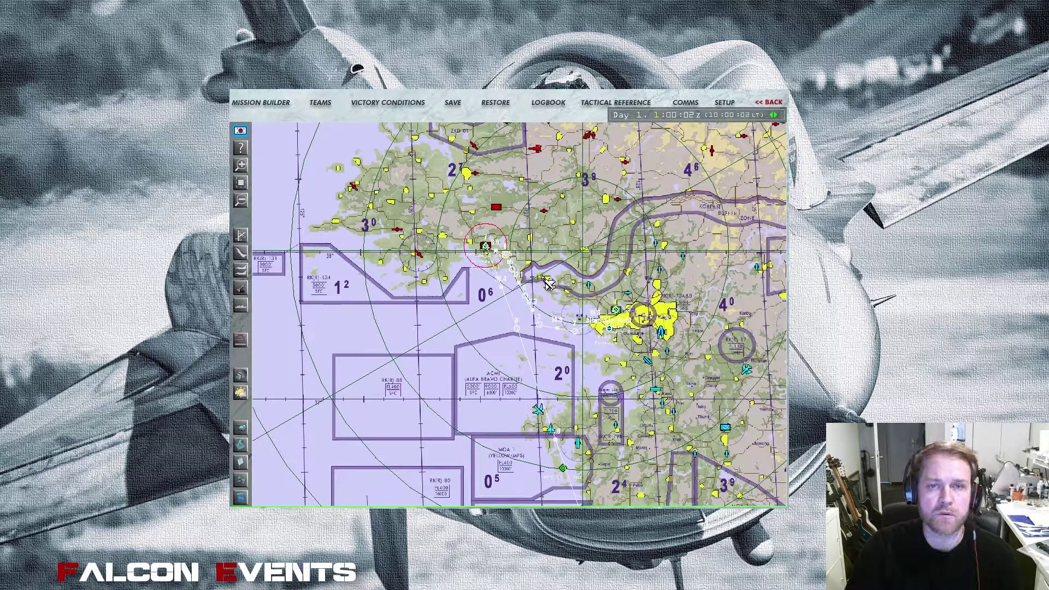
pyautogui.moveTo(549, 283); pyautogui.dragTo(571, 295)
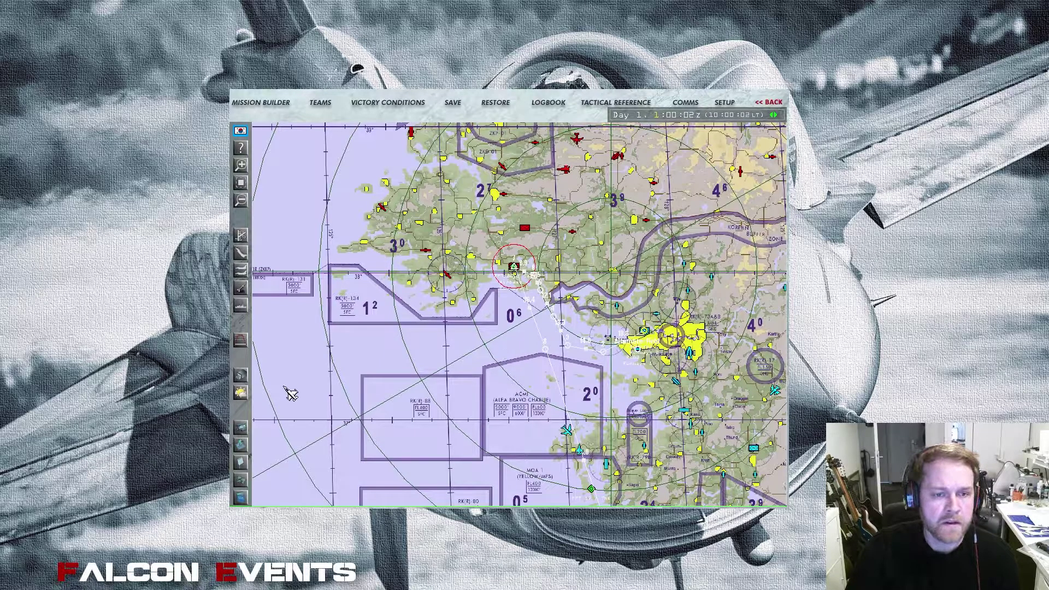
# - Try switching the mission's weather from Map Model to another weather model
pyautogui.click(241, 393)
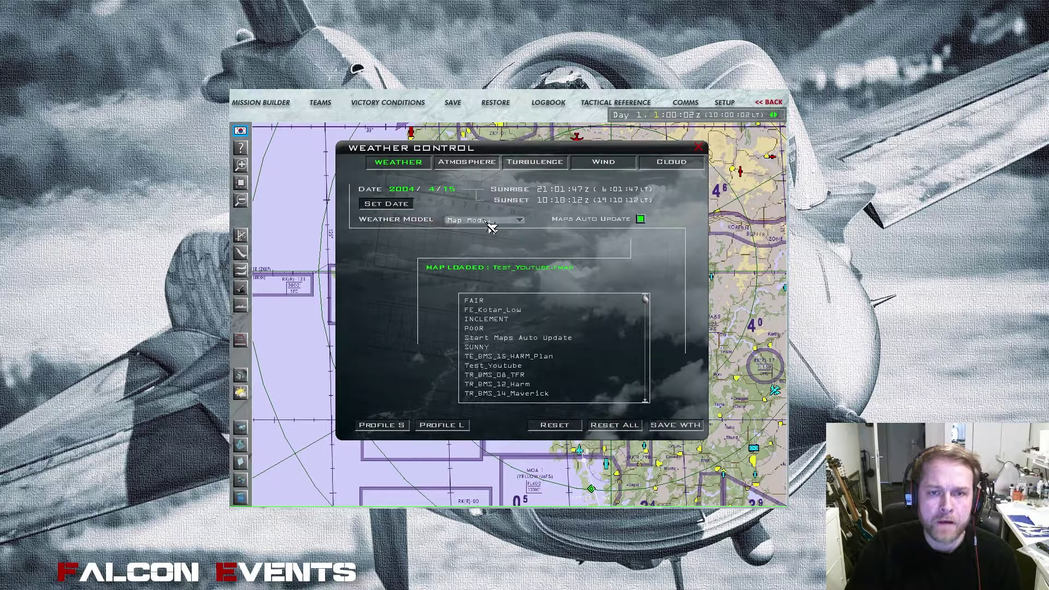
pyautogui.click(516, 220)
pyautogui.click(475, 241)
pyautogui.click(696, 150)
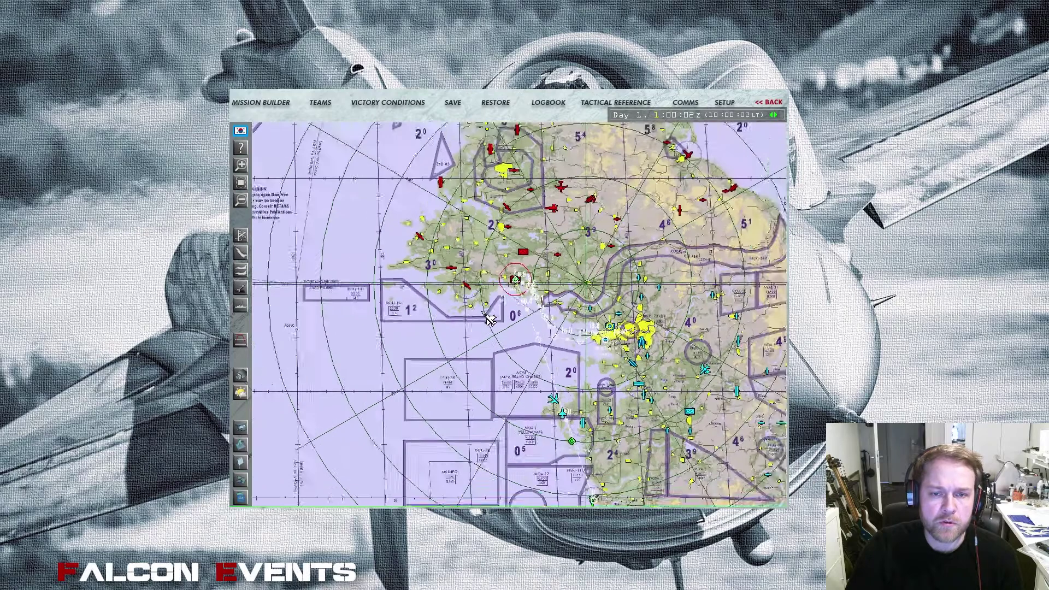
# - Return to the Tactical Engagement mission list and reopen Test_Youtube for editing
pyautogui.click(771, 104)
pyautogui.click(290, 352)
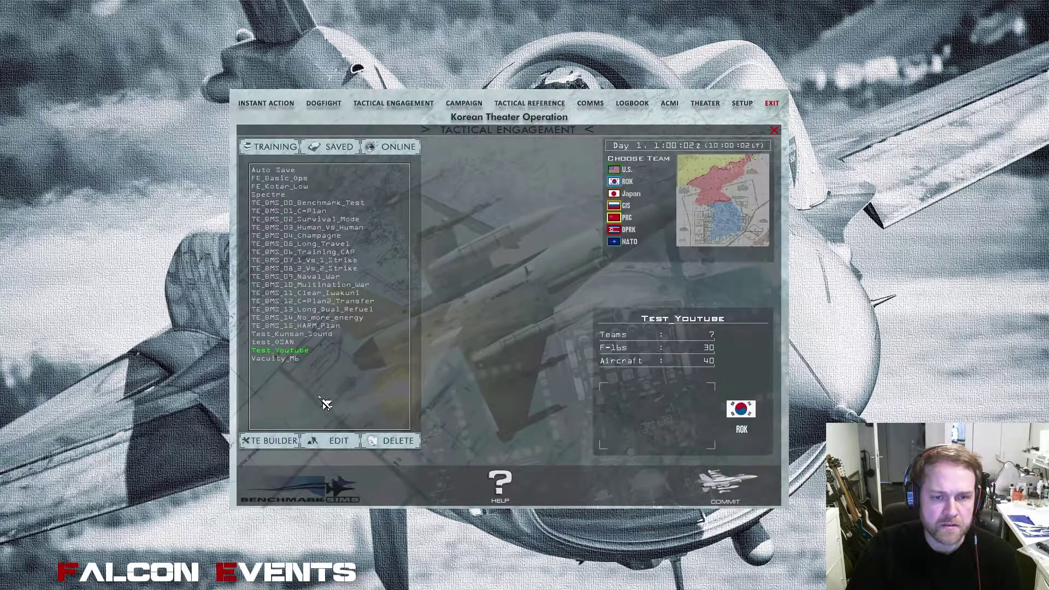
pyautogui.click(340, 442)
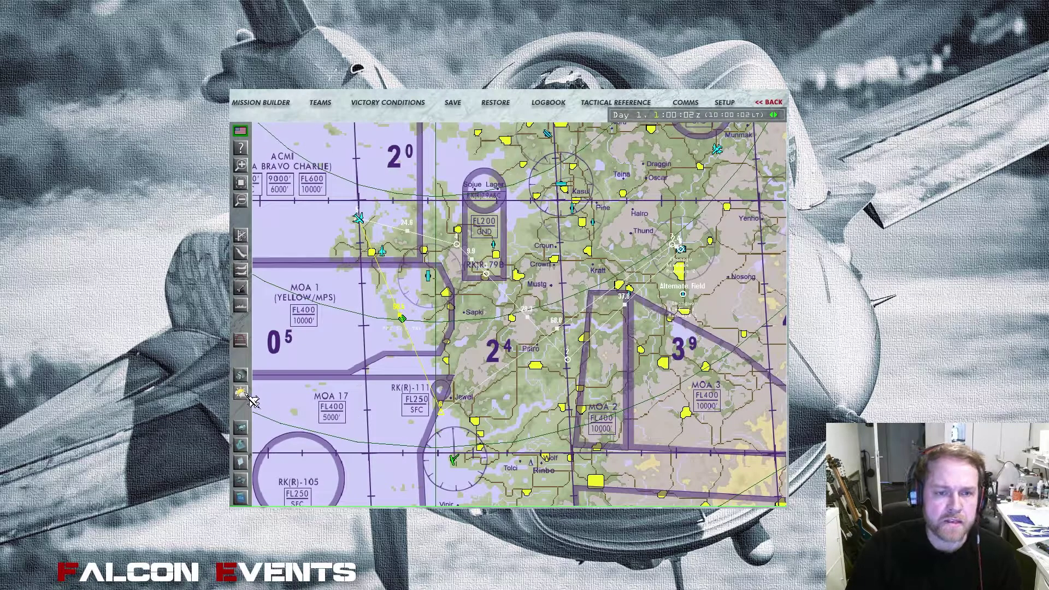
# - Find ROK's Offensive Counter Air strike package in the Air Tasking Order and select its OCA Strike flight of four F-16s
pyautogui.click(240, 497)
pyautogui.click(307, 148)
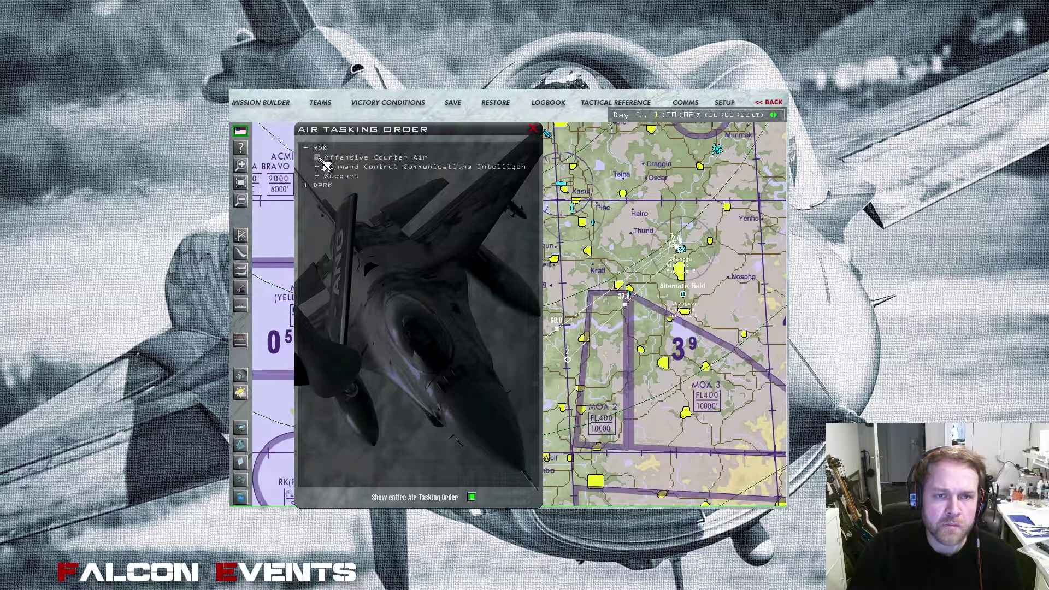
pyautogui.click(317, 158)
pyautogui.click(383, 176)
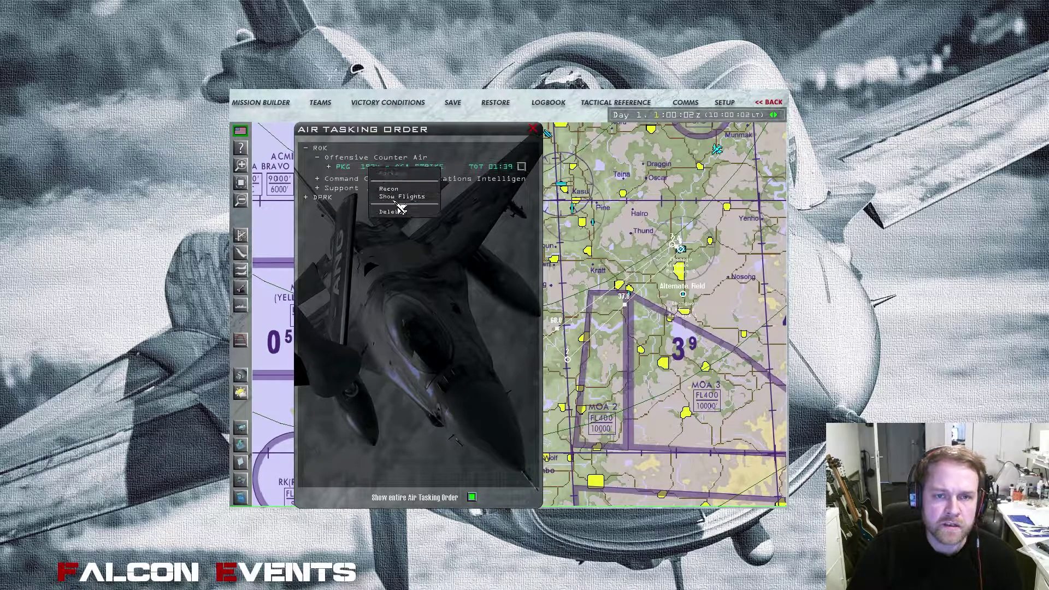
pyautogui.click(329, 167)
pyautogui.click(404, 200)
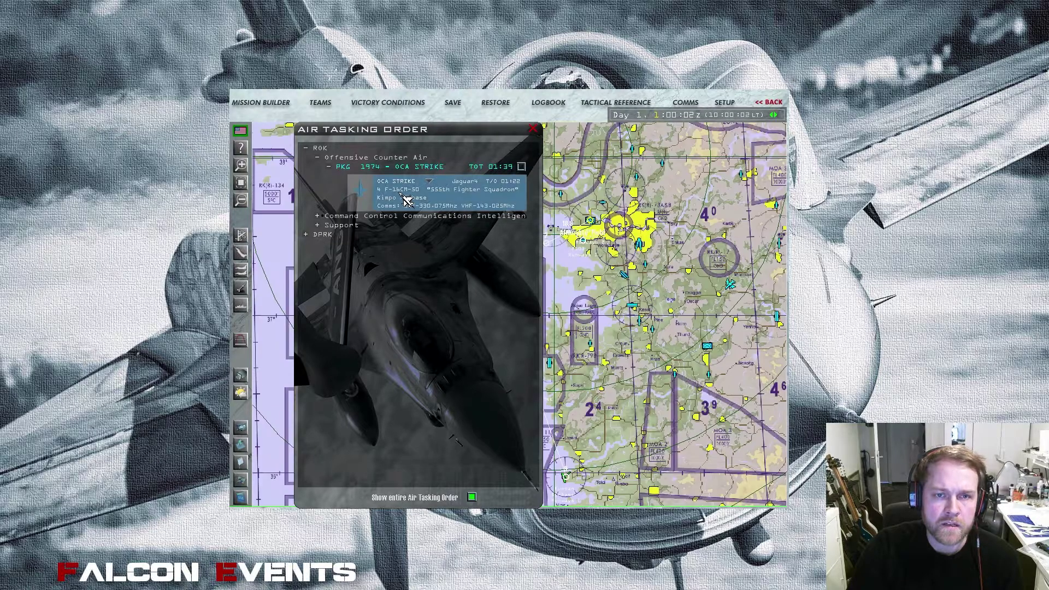
pyautogui.click(533, 129)
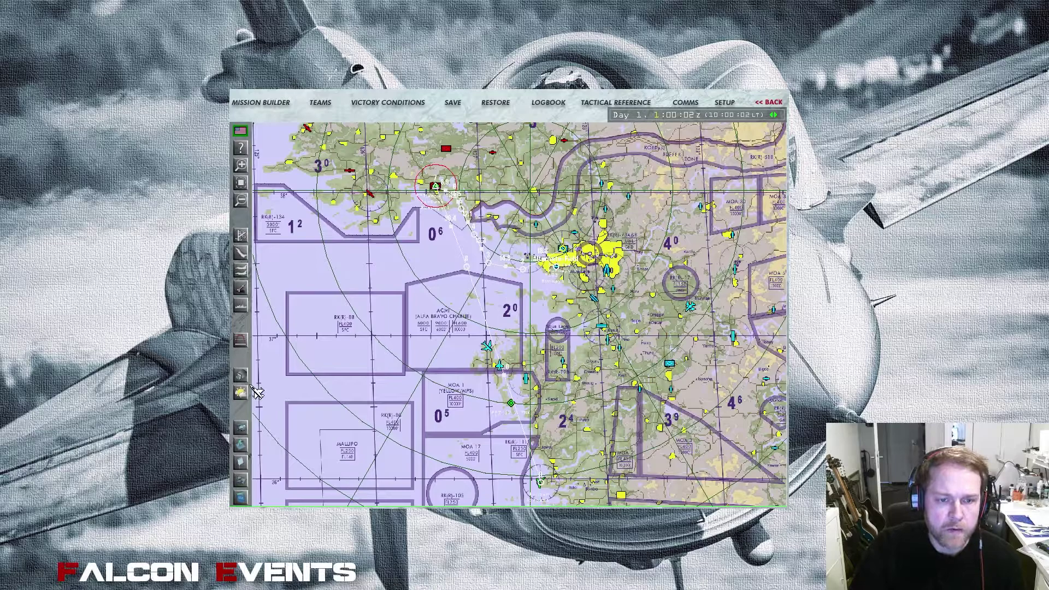
# - Examine the selected strike flight's route between its airbase, the target and the southern airspace
pyautogui.scroll(2, 476, 434)
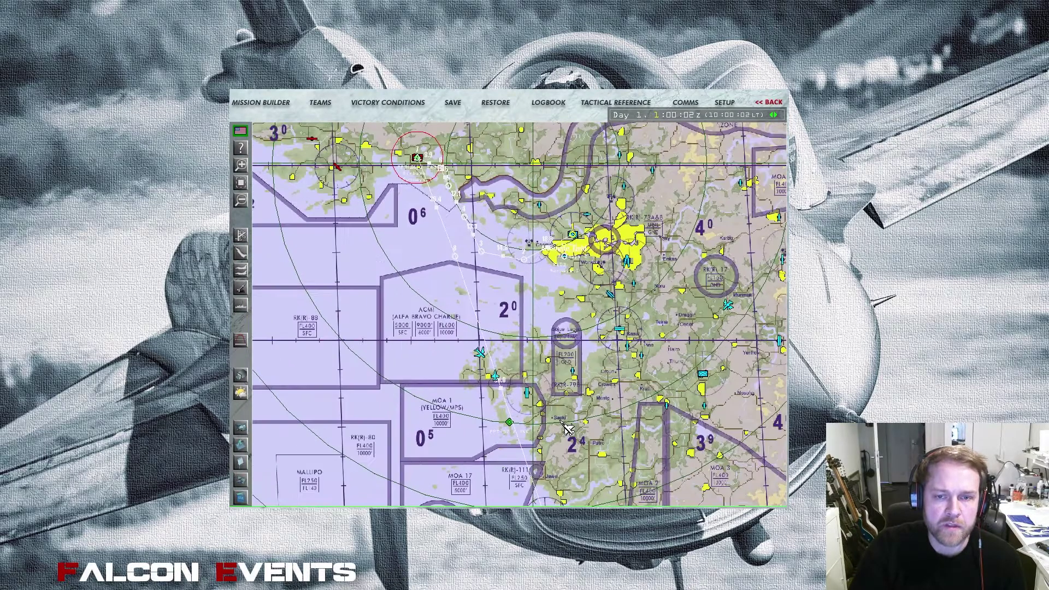
pyautogui.scroll(-2, 548, 341)
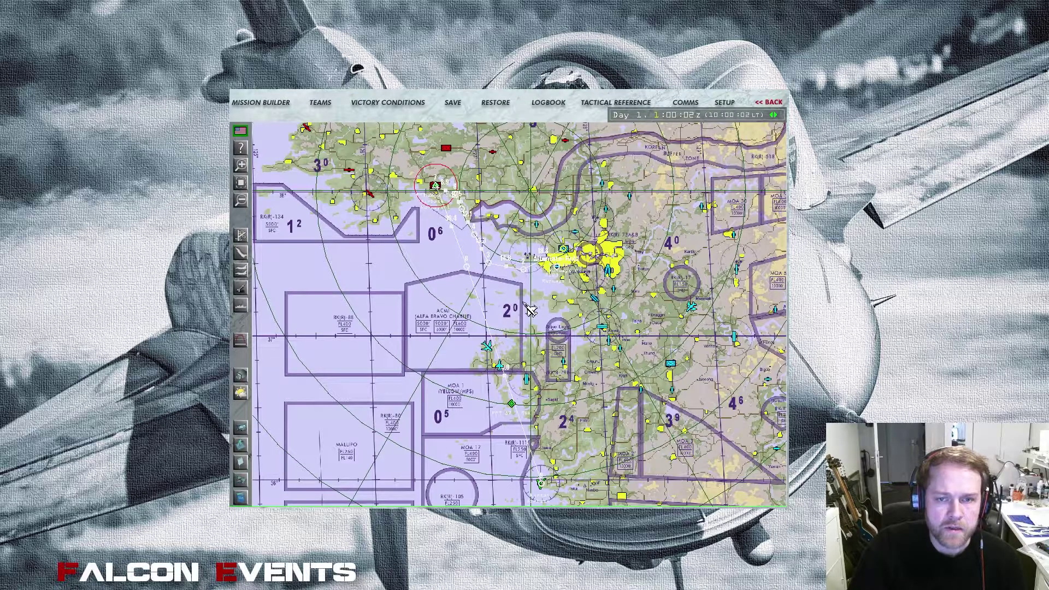
pyautogui.moveTo(525, 307); pyautogui.dragTo(518, 324)
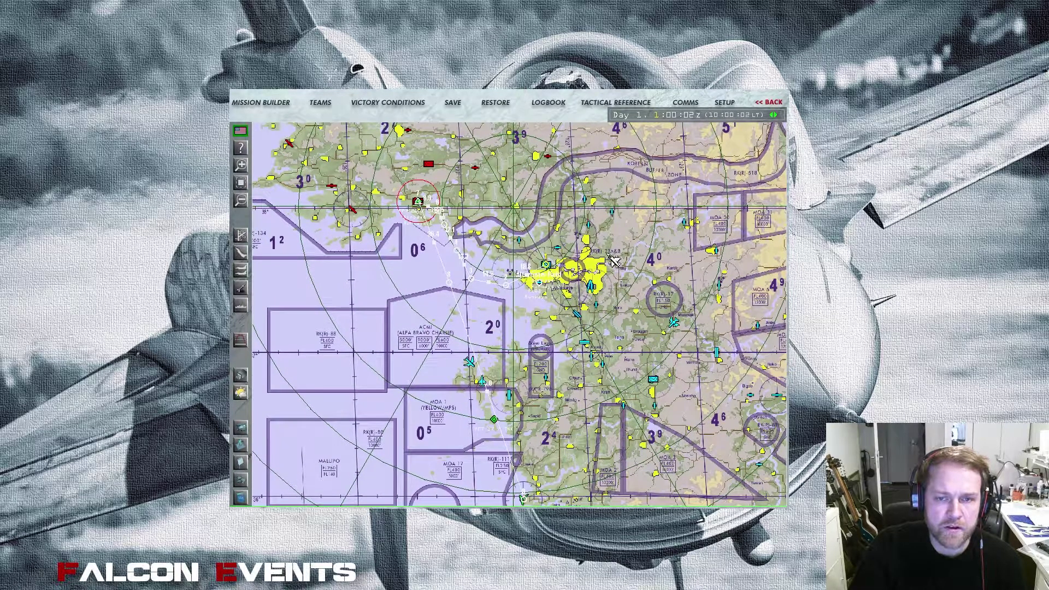
pyautogui.moveTo(568, 272); pyautogui.dragTo(499, 239)
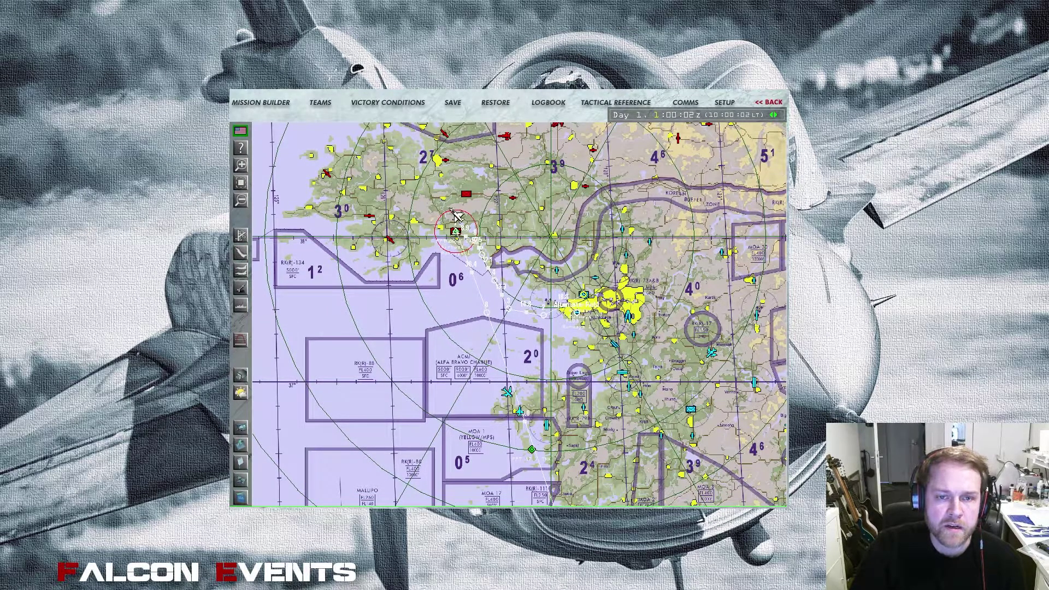
pyautogui.moveTo(499, 457); pyautogui.dragTo(447, 279)
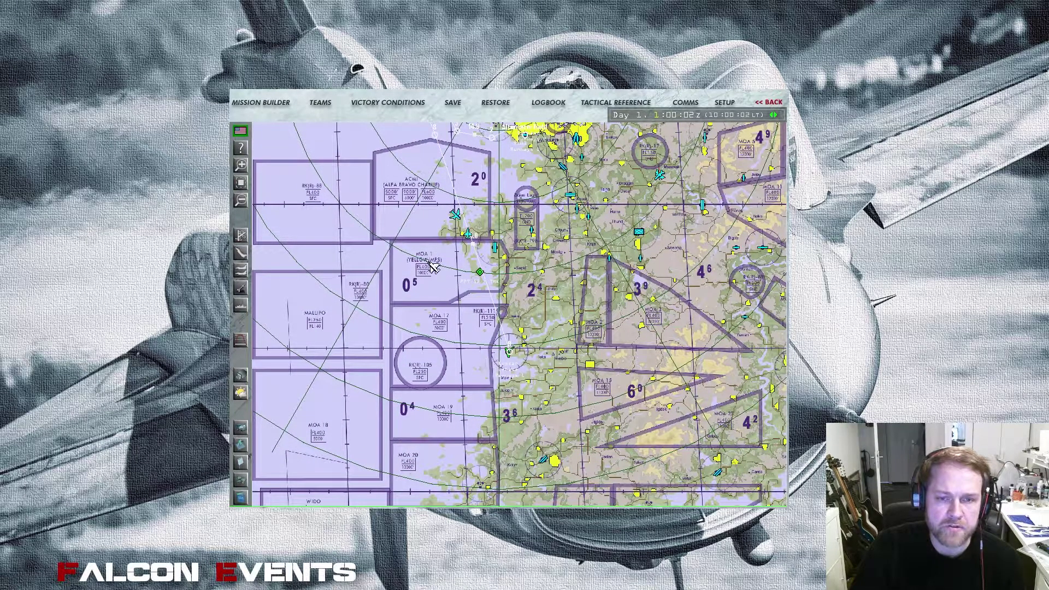
pyautogui.moveTo(418, 225); pyautogui.dragTo(472, 398)
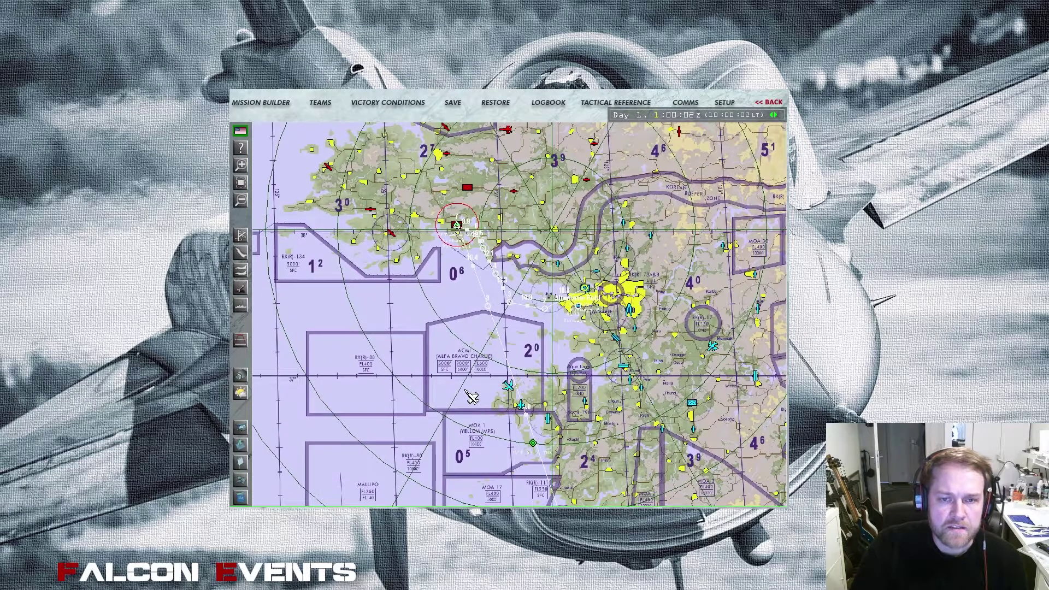
# - Set the mission's weather model to Probabilistic and close the weather settings
pyautogui.click(247, 399)
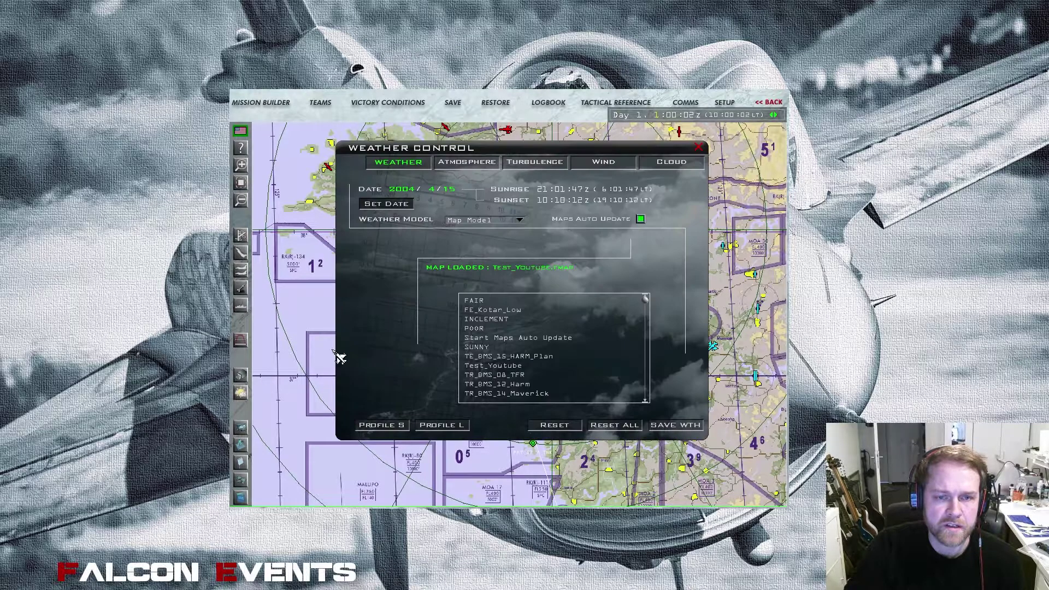
pyautogui.click(488, 222)
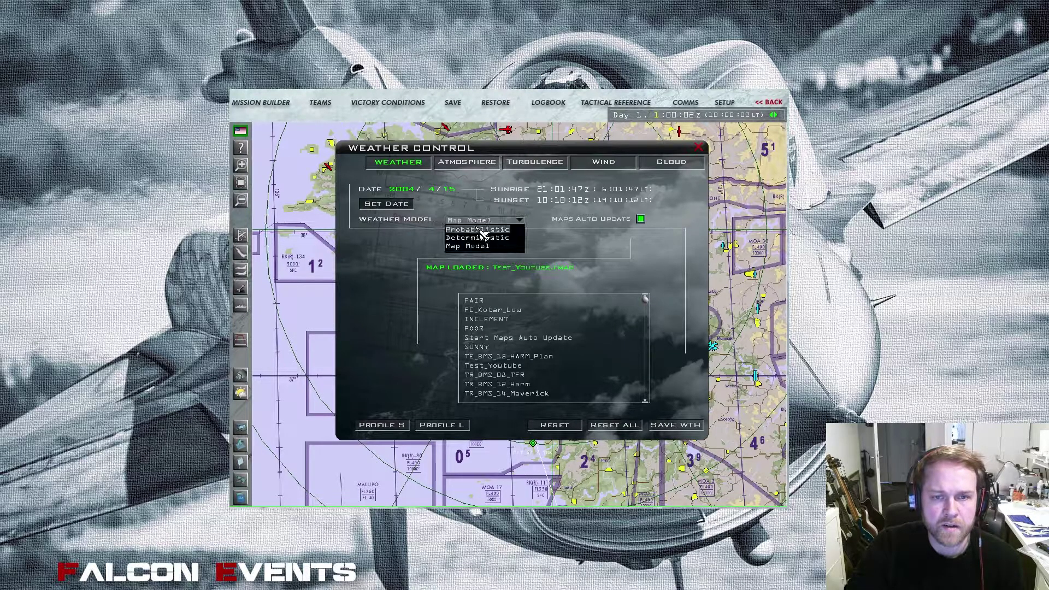
pyautogui.click(488, 239)
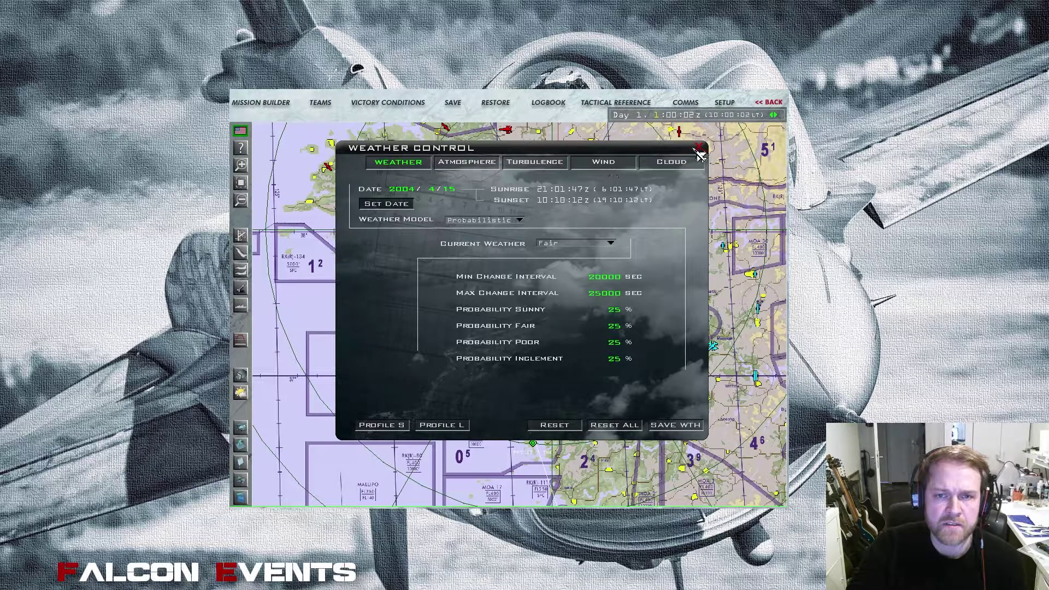
pyautogui.click(699, 147)
# - Set the 1st Shift of the Deterministic weather model to Fair
pyautogui.scroll(-3, 563, 395)
pyautogui.scroll(1, 563, 396)
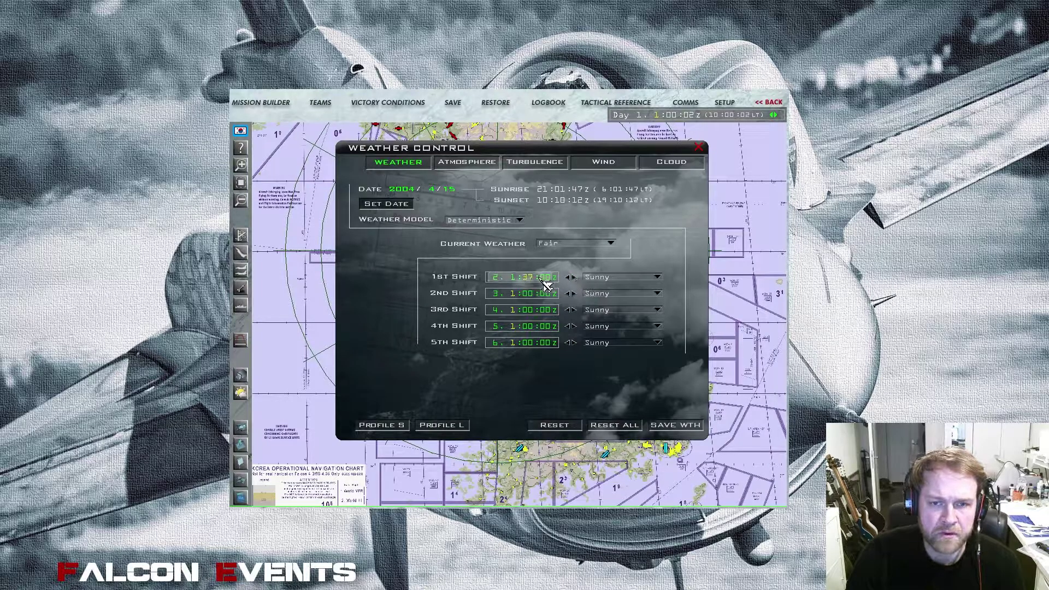
pyautogui.click(636, 279)
pyautogui.click(601, 296)
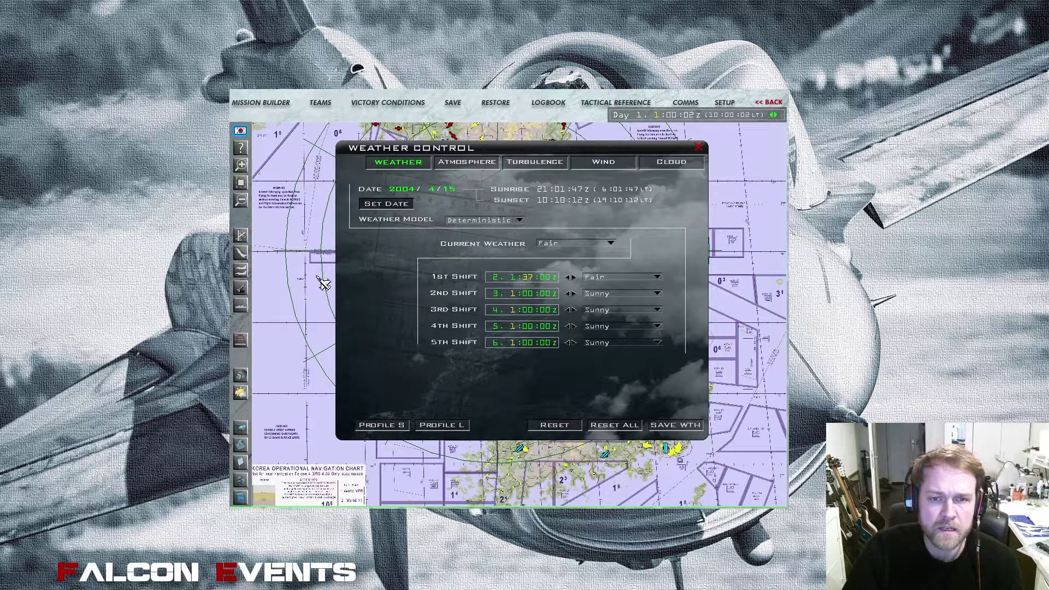
# - Review the mission's atmosphere, turbulence, wind and cloud weather settings
pyautogui.click(472, 165)
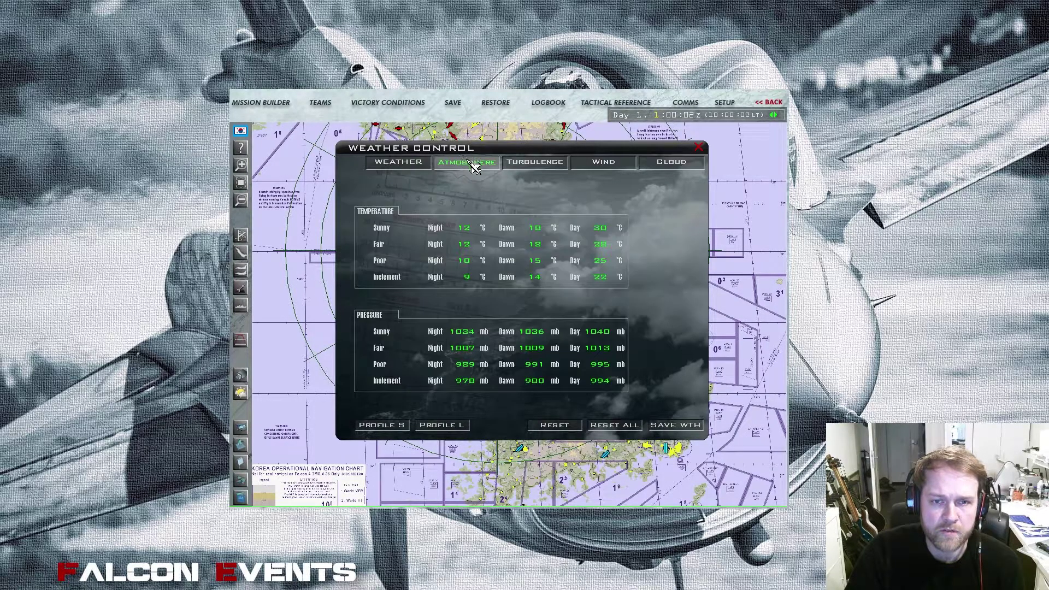
pyautogui.click(557, 165)
pyautogui.click(604, 164)
pyautogui.click(690, 169)
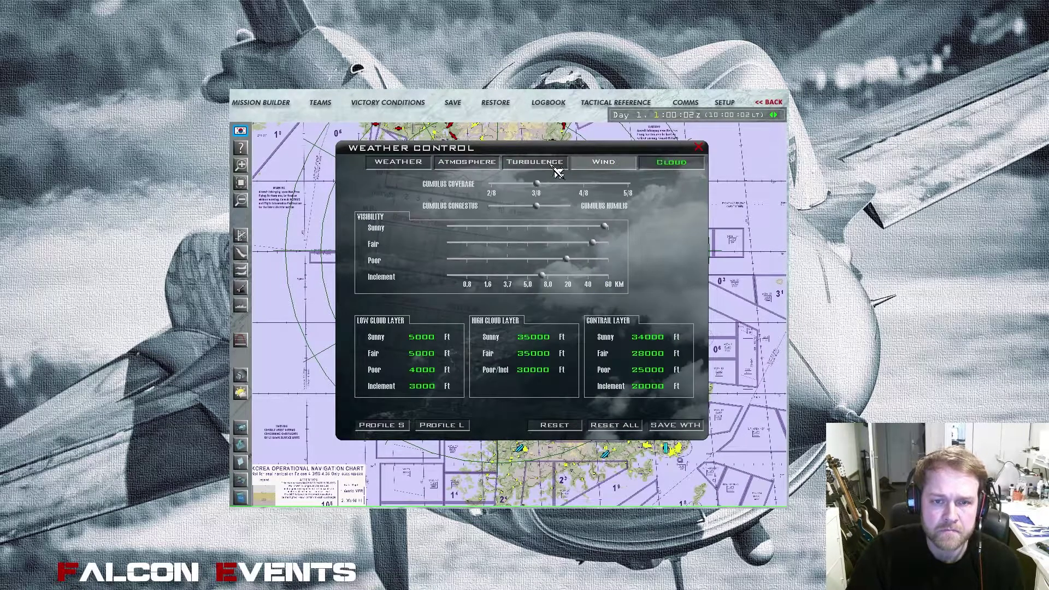
# - Set the mission's weather model to Map Model
pyautogui.click(399, 162)
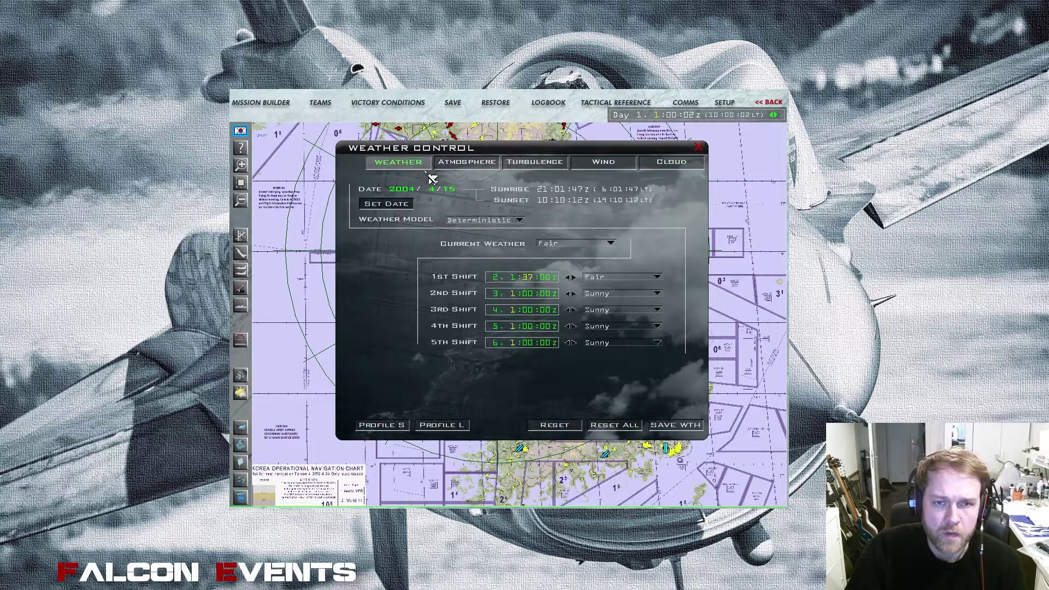
pyautogui.click(571, 244)
pyautogui.click(511, 221)
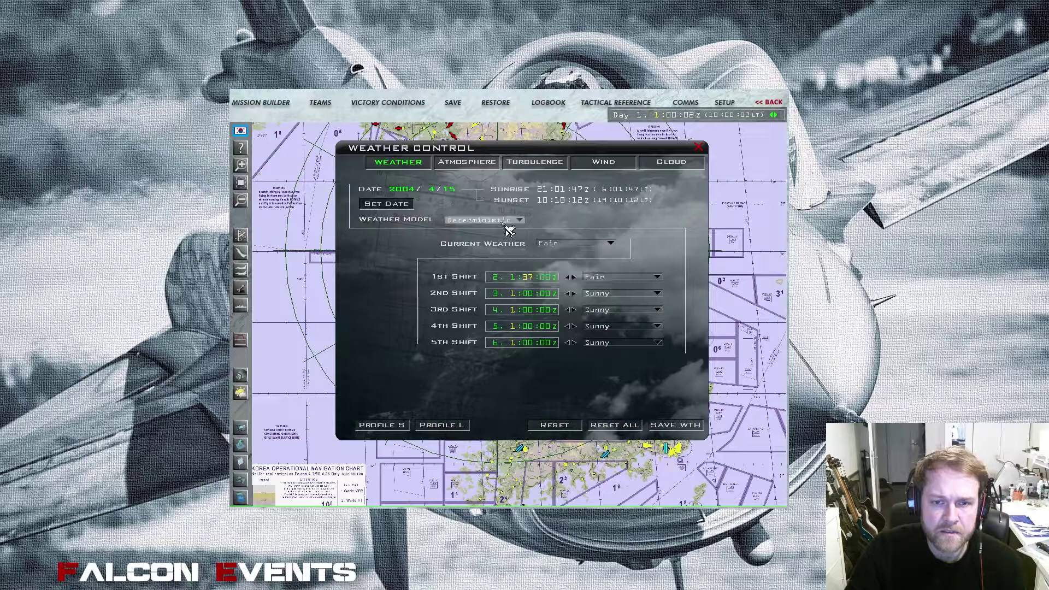
pyautogui.click(483, 240)
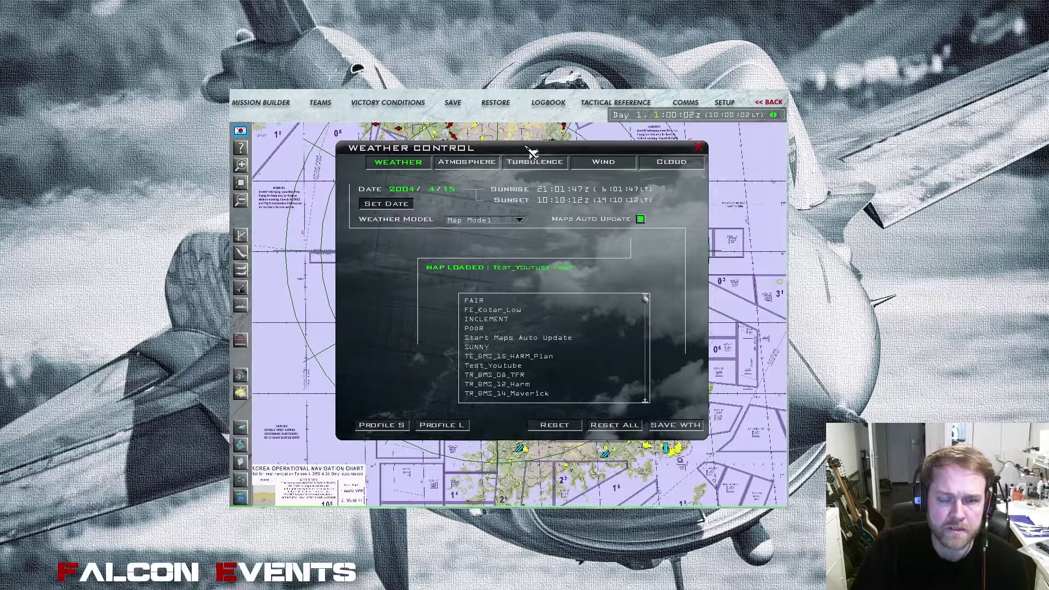
pyautogui.moveTo(528, 147); pyautogui.dragTo(534, 168)
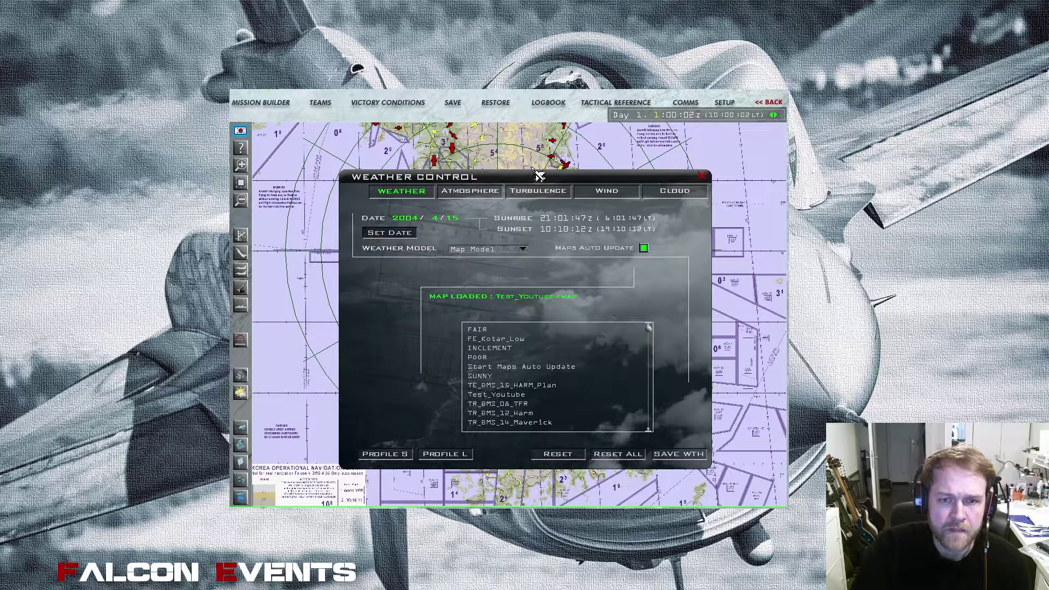
pyautogui.moveTo(545, 182); pyautogui.dragTo(551, 158)
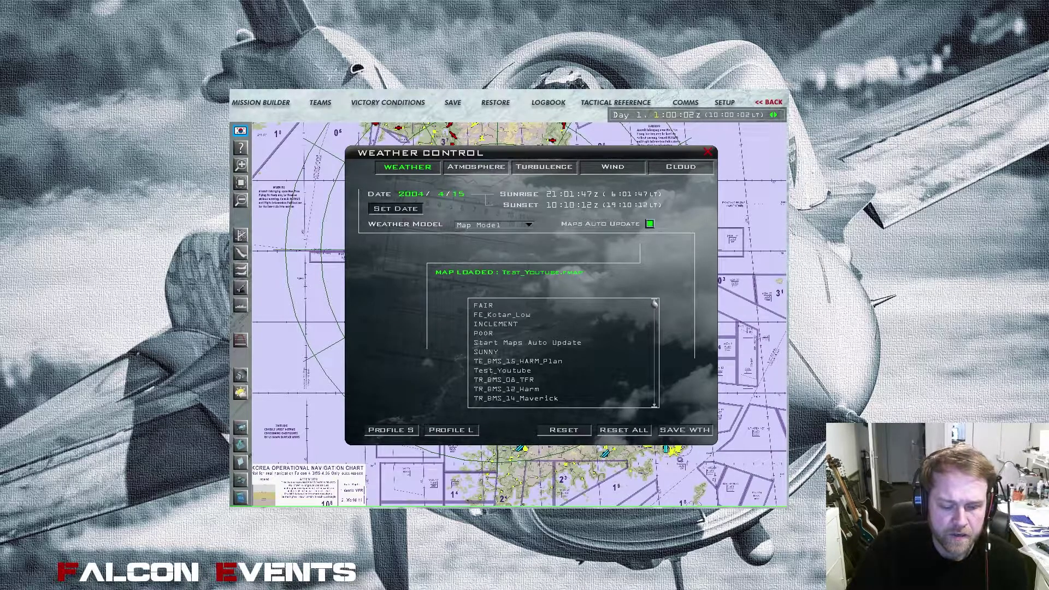
# - Switch to File Explorer and inspect the Test_Youtube mission files in the Falcon BMS 4.35 Data\Campaign folder
pyautogui.press('super+e')
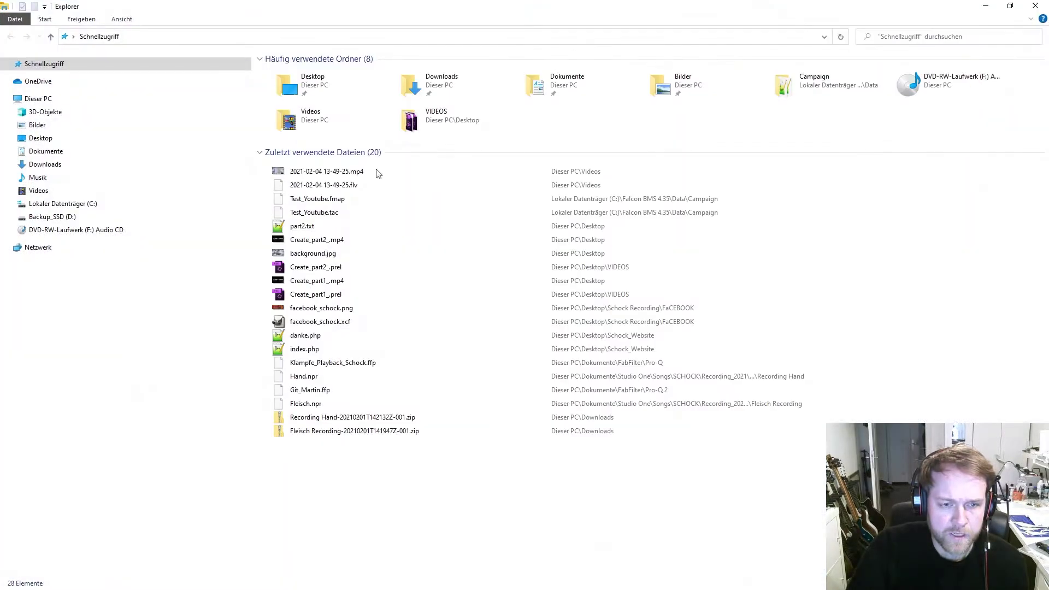
pyautogui.hotkey('alt', 'Tab')
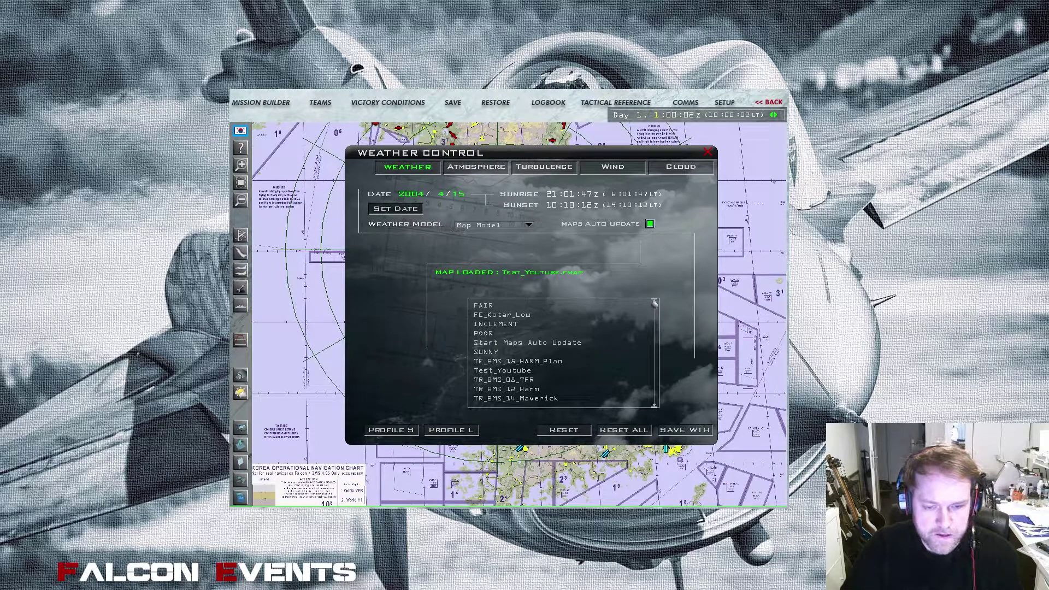
pyautogui.hotkey('alt', 'Tab')
pyautogui.click(780, 153)
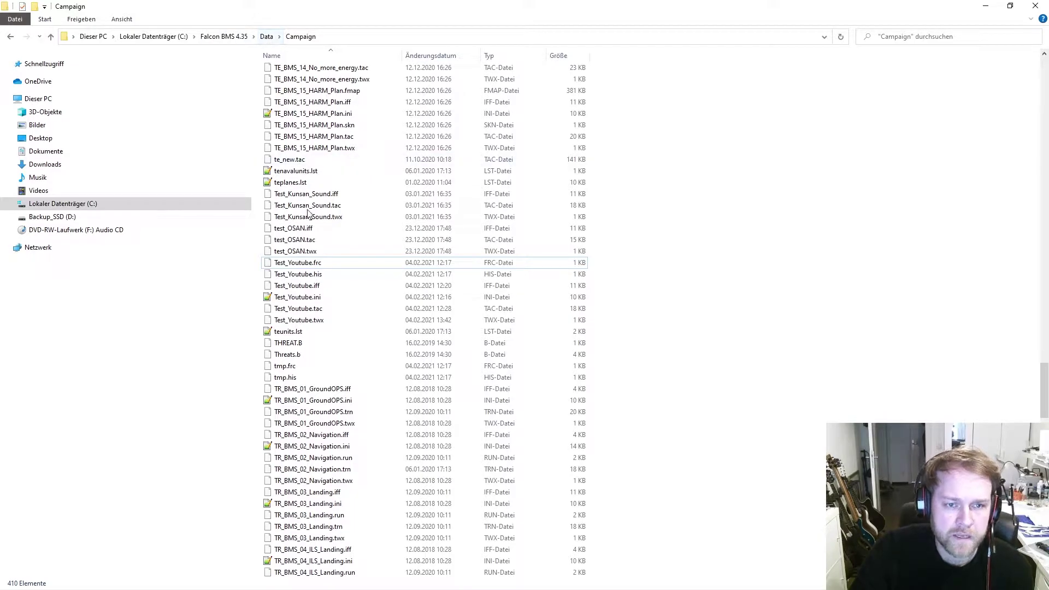
pyautogui.click(320, 265)
pyautogui.keyDown('shift'); pyautogui.click(324, 317); pyautogui.keyUp('shift')
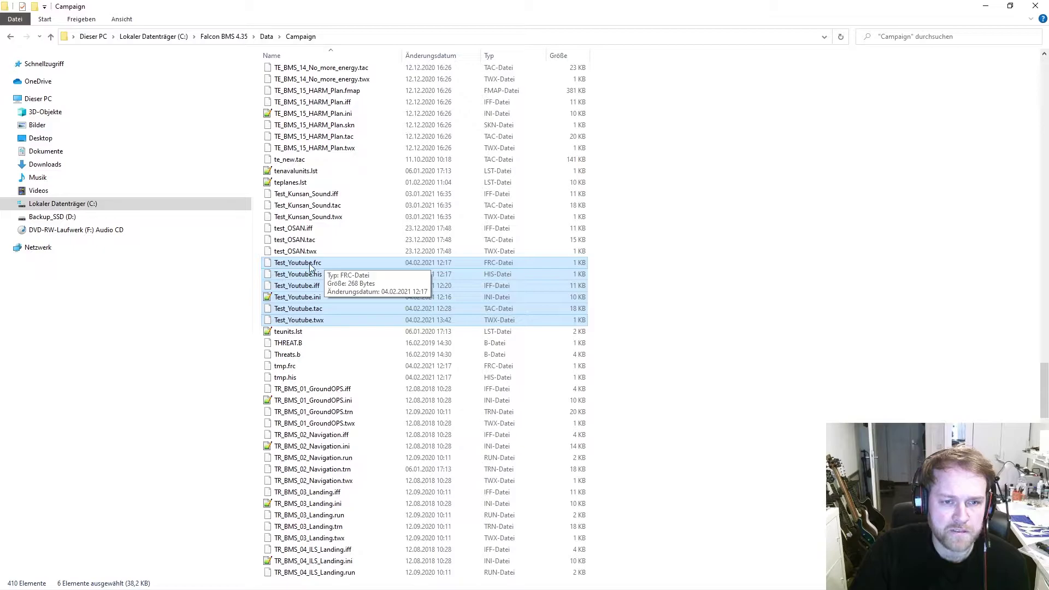
pyautogui.click(983, 6)
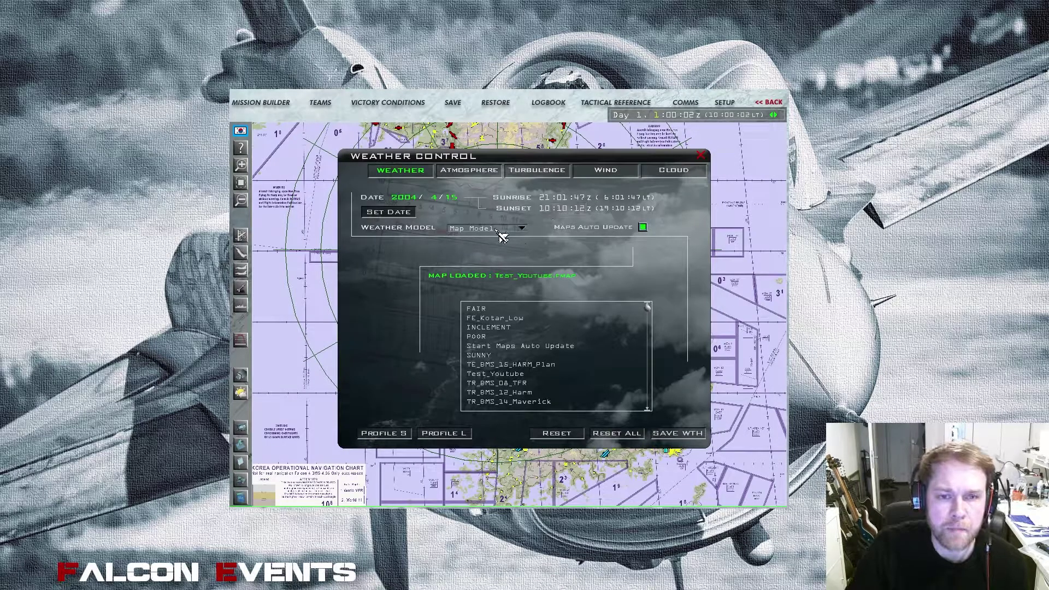
# - Turn off Maps Auto Update and load the SUNNY weather map
pyautogui.moveTo(558, 162); pyautogui.dragTo(550, 120)
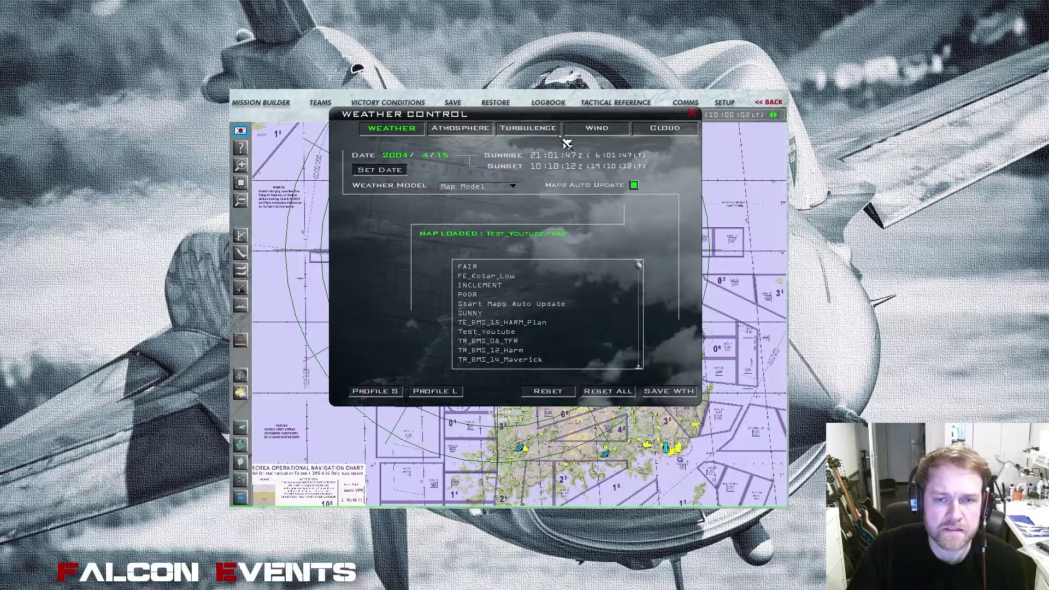
pyautogui.click(634, 185)
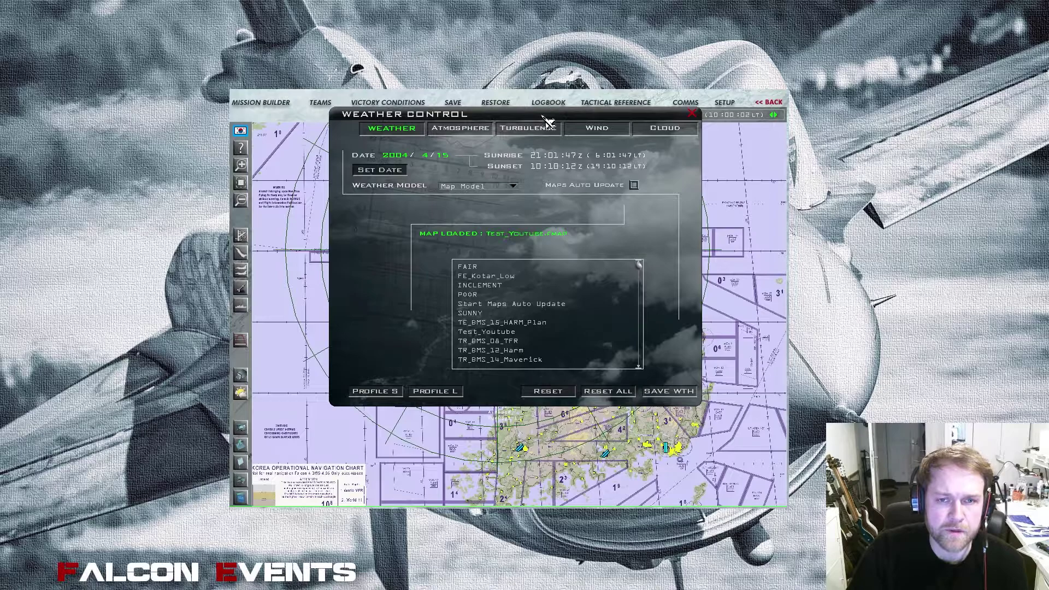
pyautogui.moveTo(548, 121); pyautogui.dragTo(566, 169)
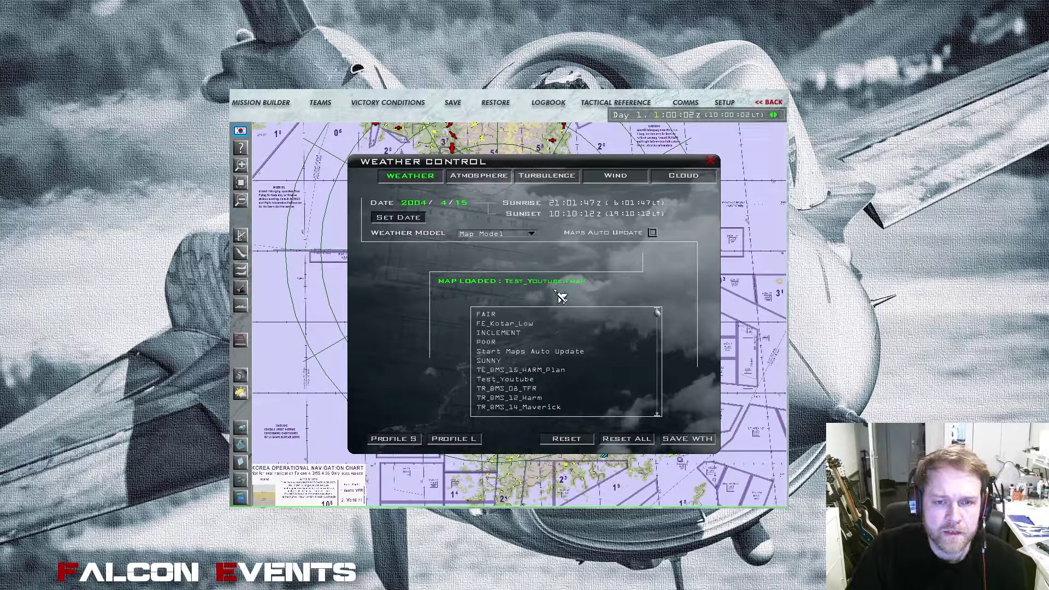
pyautogui.moveTo(579, 166); pyautogui.dragTo(494, 152)
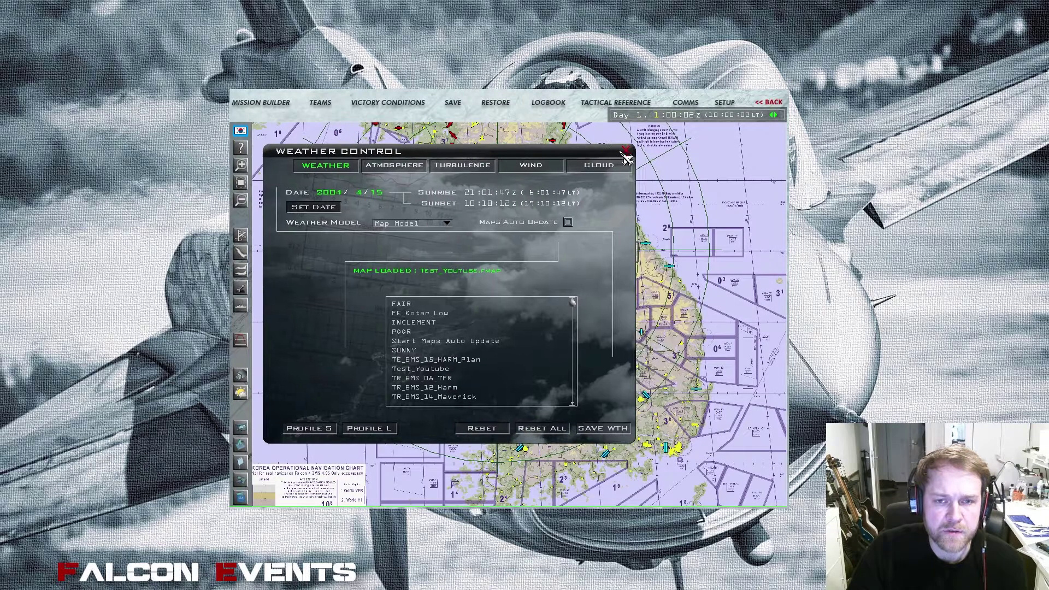
pyautogui.moveTo(563, 156); pyautogui.dragTo(655, 159)
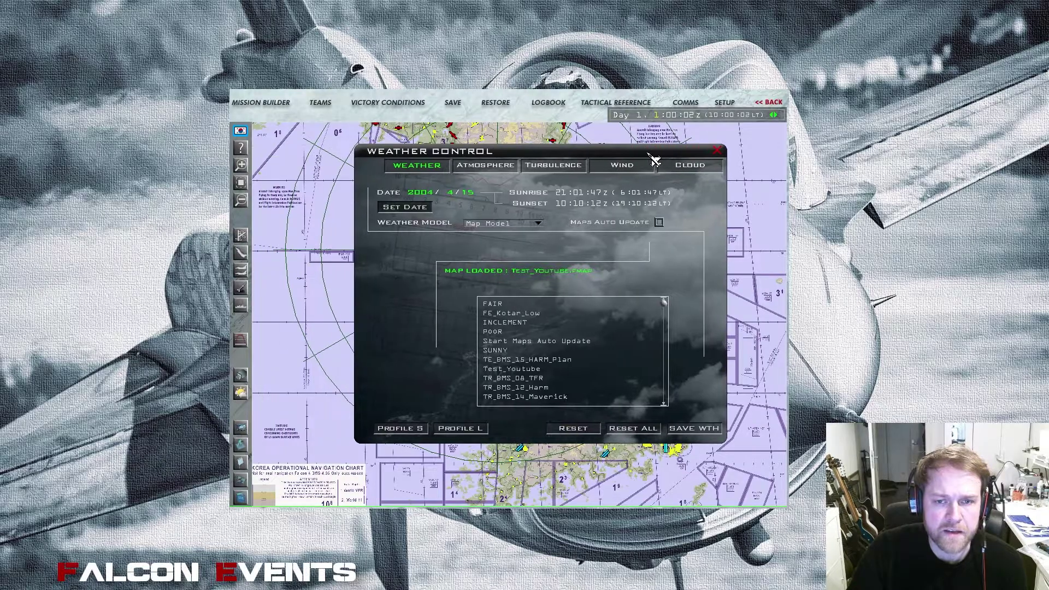
pyautogui.click(508, 352)
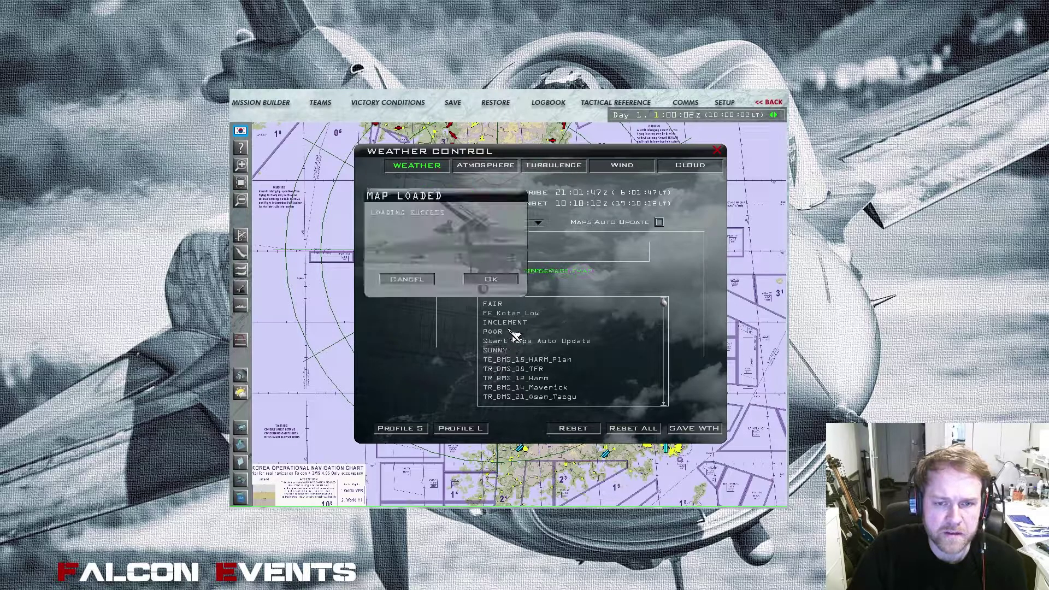
pyautogui.click(492, 280)
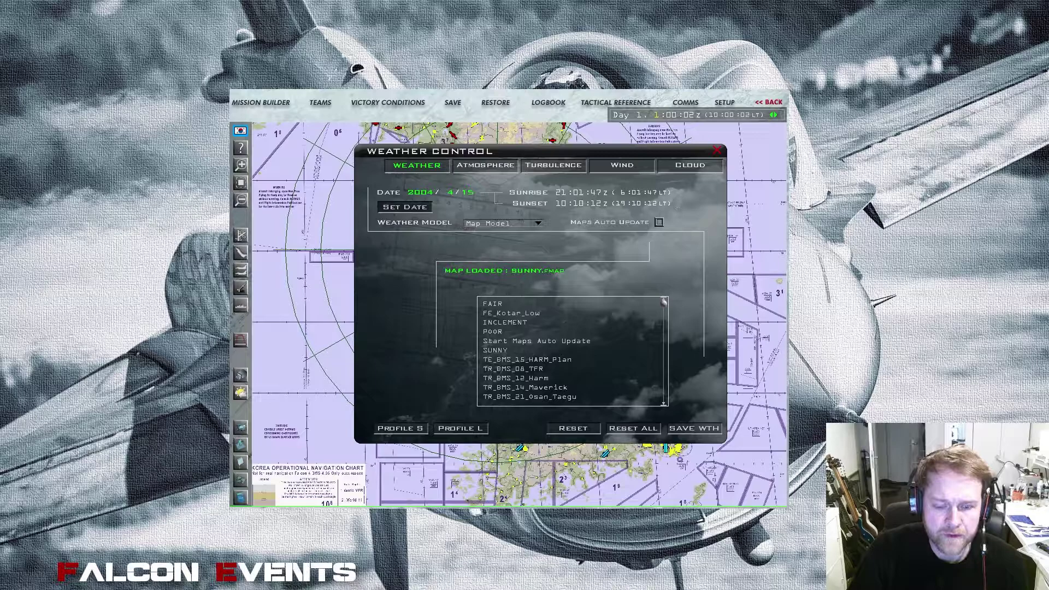
# - Check the Campaign folder for Test_Youtube.fmap, then return to the mission and close its weather settings
pyautogui.hotkey('alt', 'Tab')
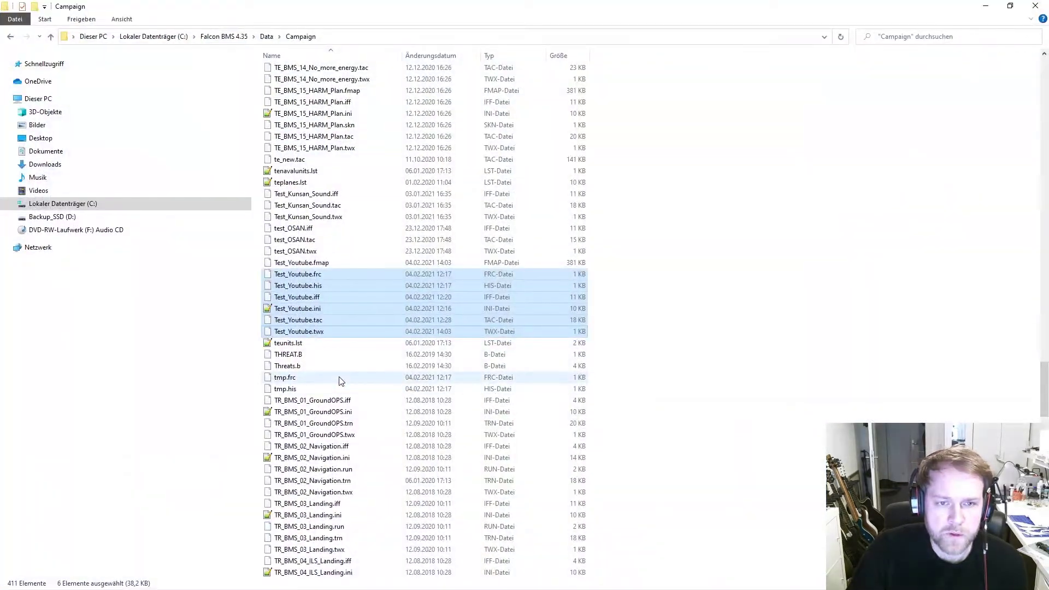
pyautogui.click(322, 264)
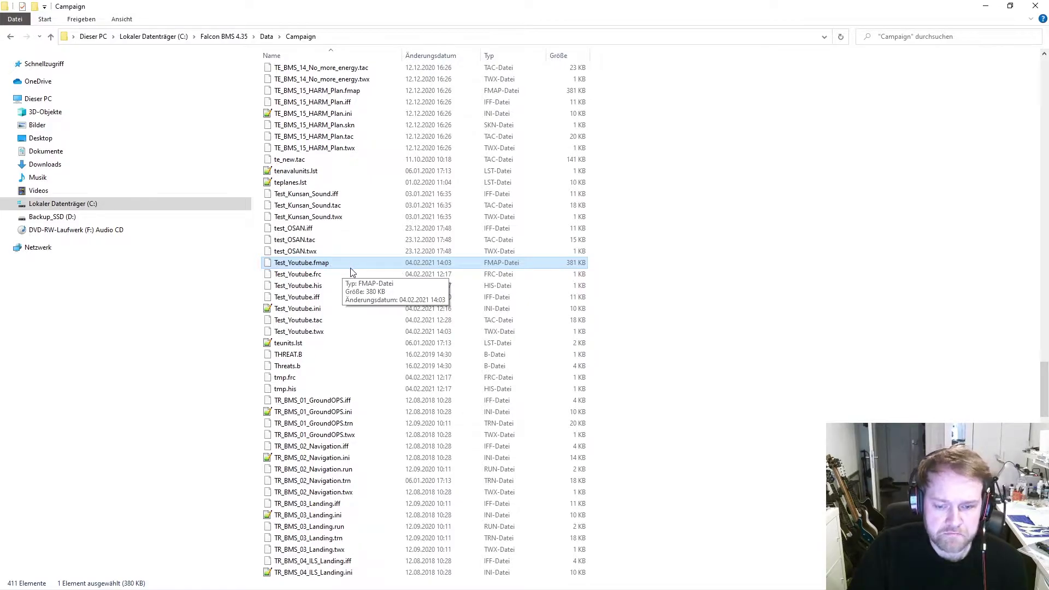
pyautogui.click(986, 5)
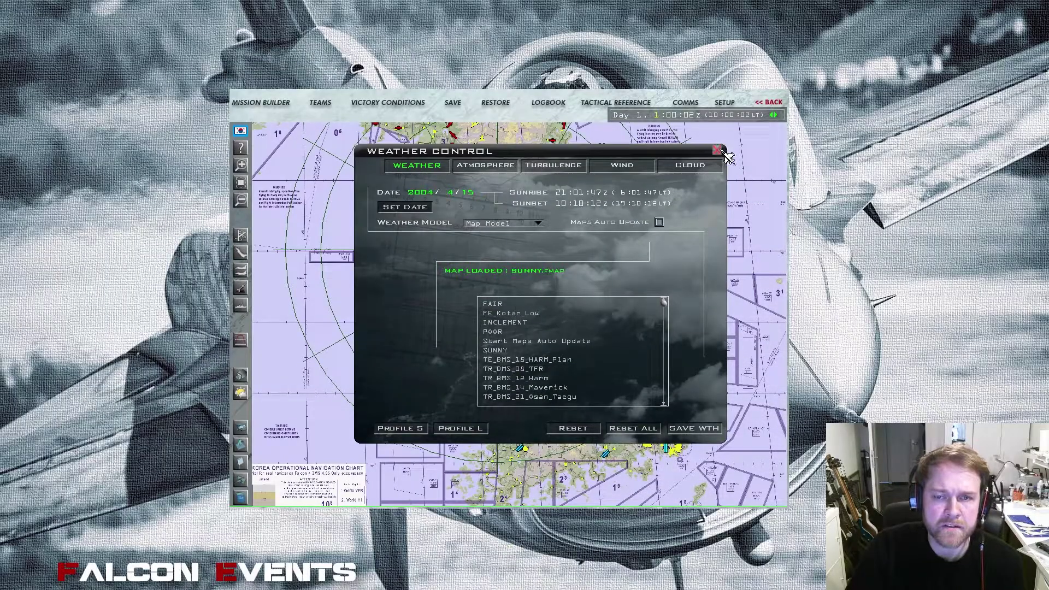
pyautogui.click(718, 150)
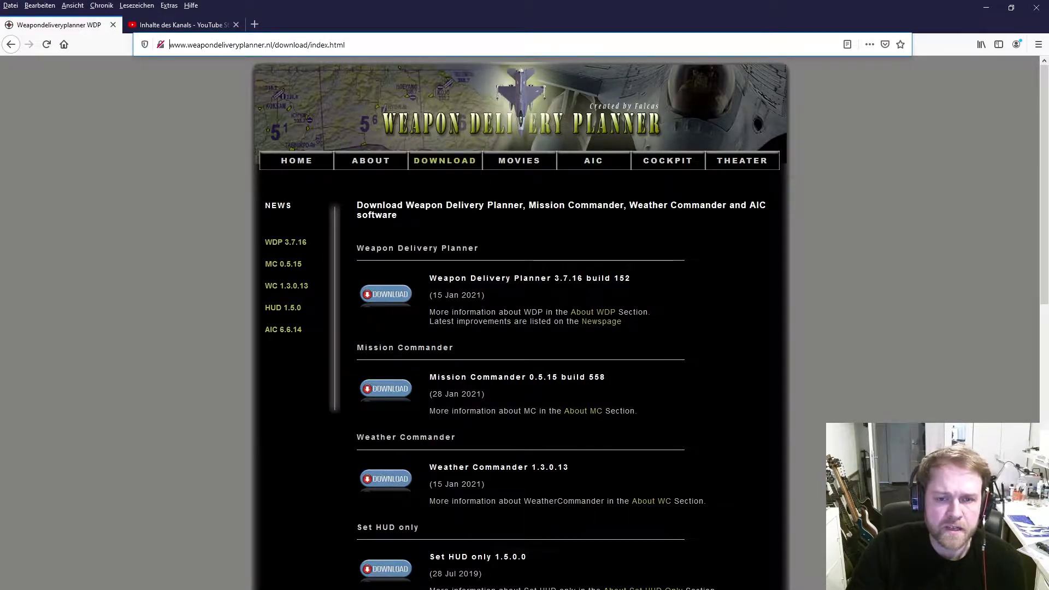
# - Switch to Weather Commander and open Test_Youtube.fmap from the Campaign folder, showing the Korean peninsula
pyautogui.hotkey('alt', 'Tab')
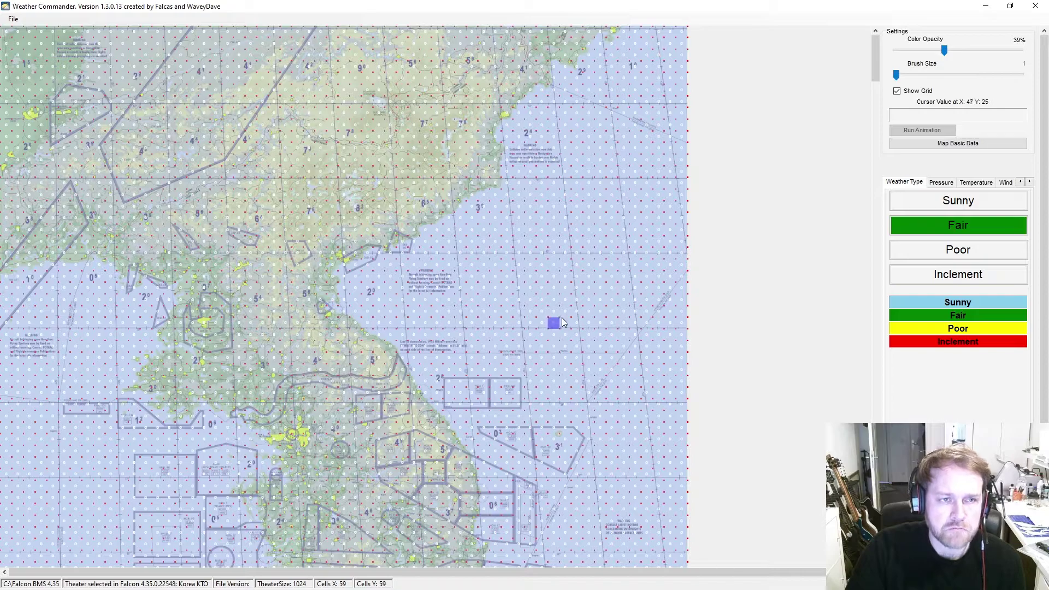
pyautogui.click(13, 22)
pyautogui.click(34, 46)
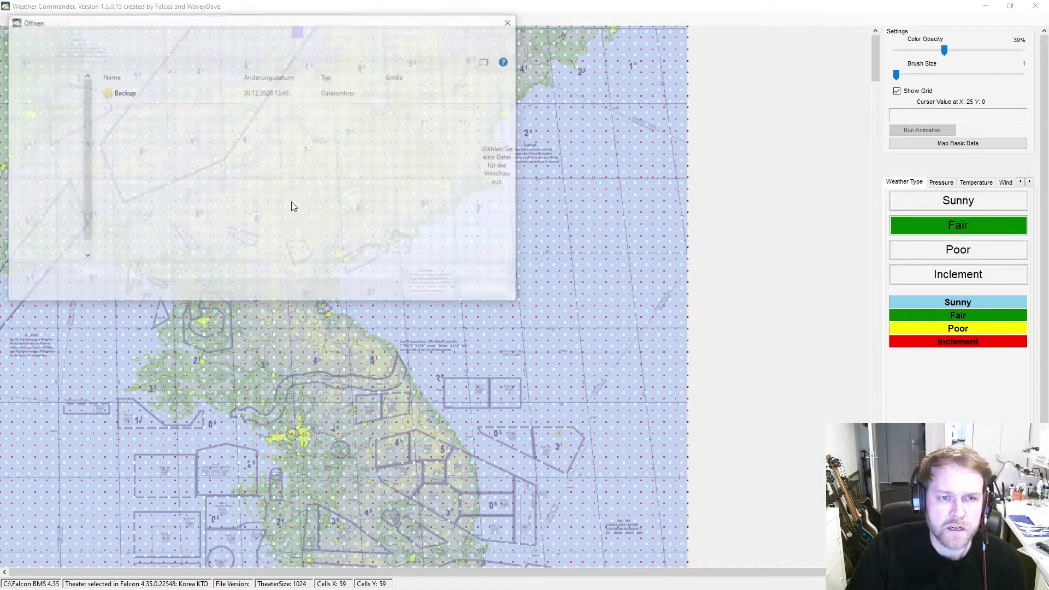
pyautogui.scroll(-1, 235, 249)
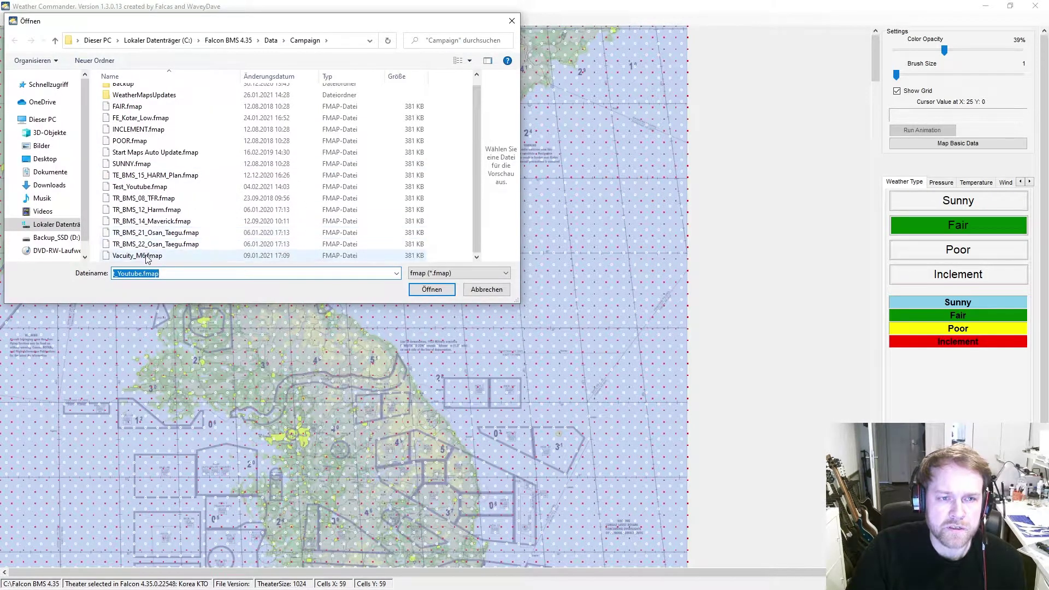
pyautogui.doubleClick(159, 188)
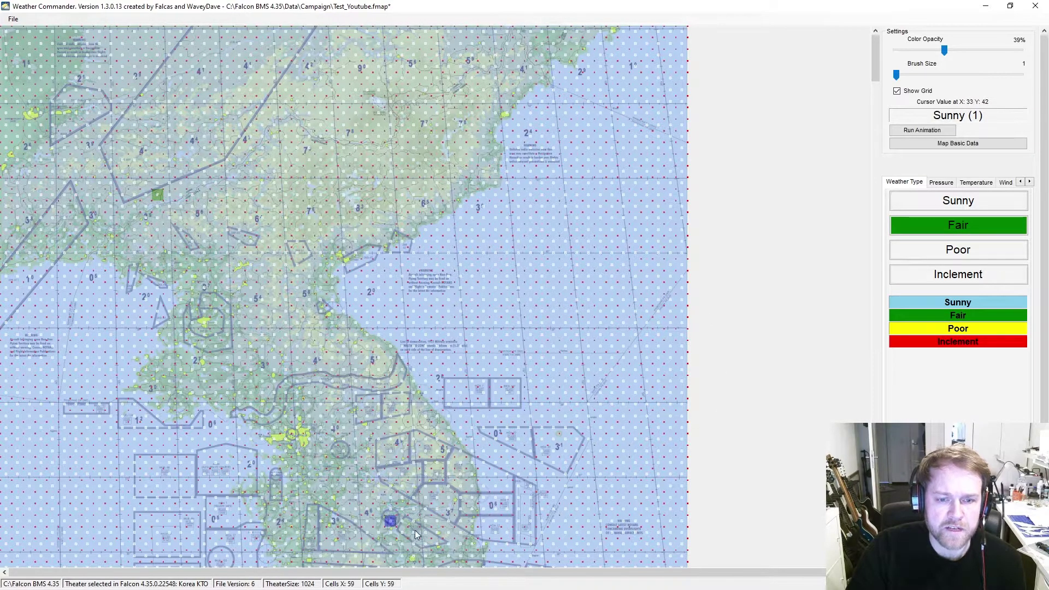
pyautogui.scroll(-2, 415, 530)
pyautogui.scroll(2, 515, 539)
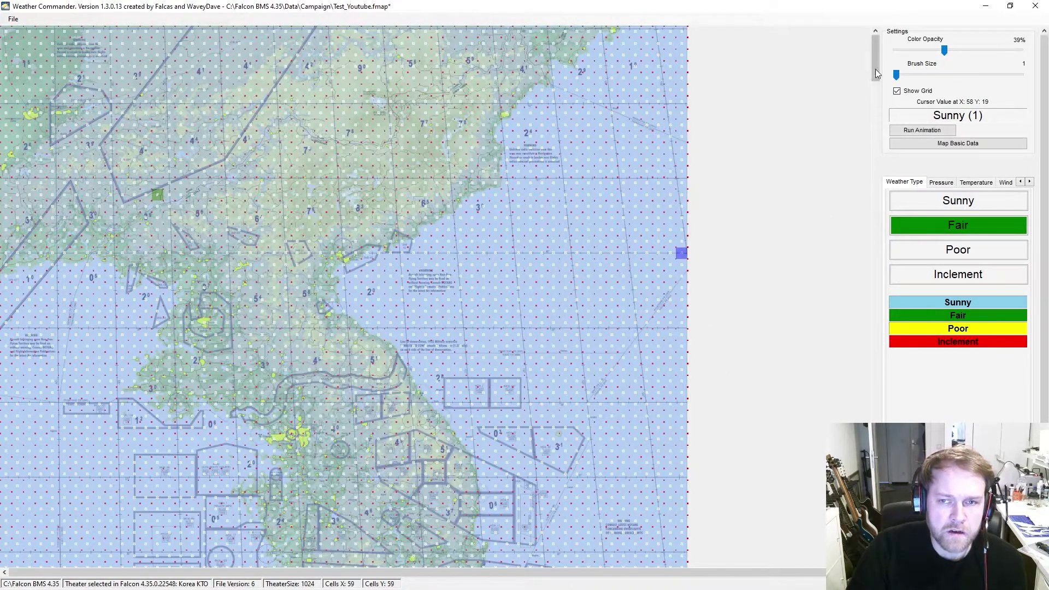
pyautogui.moveTo(877, 71); pyautogui.dragTo(876, 269)
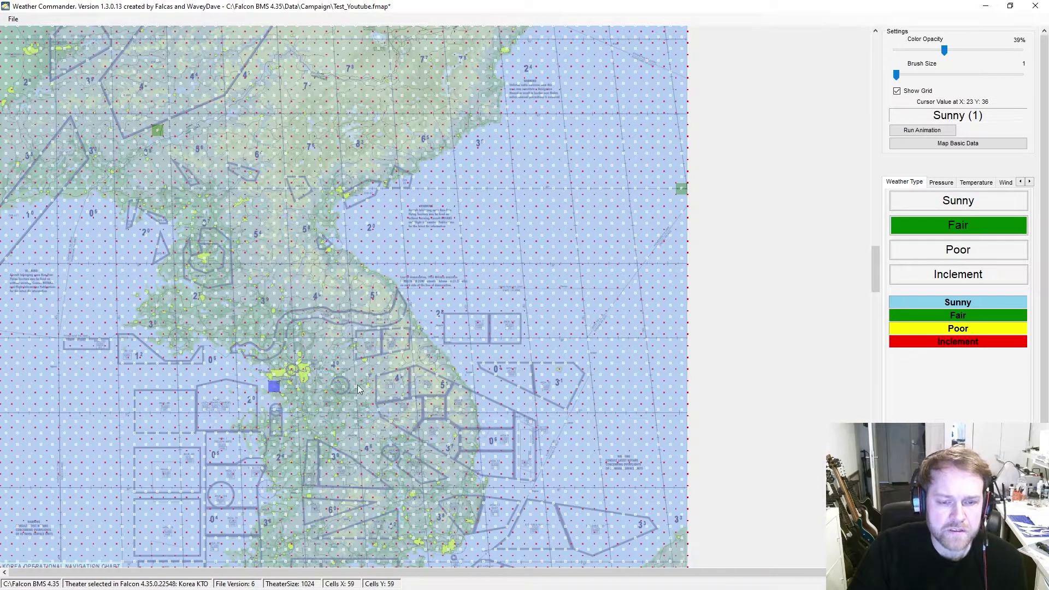
# - Switch to Falcon BMS and examine the strike route between the northern target area and the home airbase on the coast
pyautogui.hotkey('alt', 'Tab')
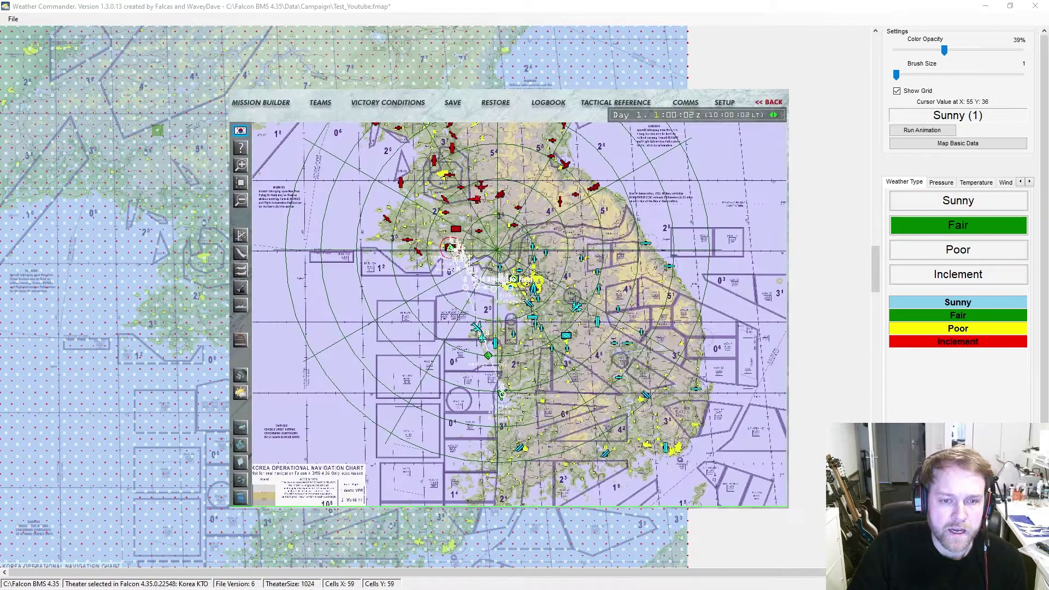
pyautogui.scroll(4, 529, 316)
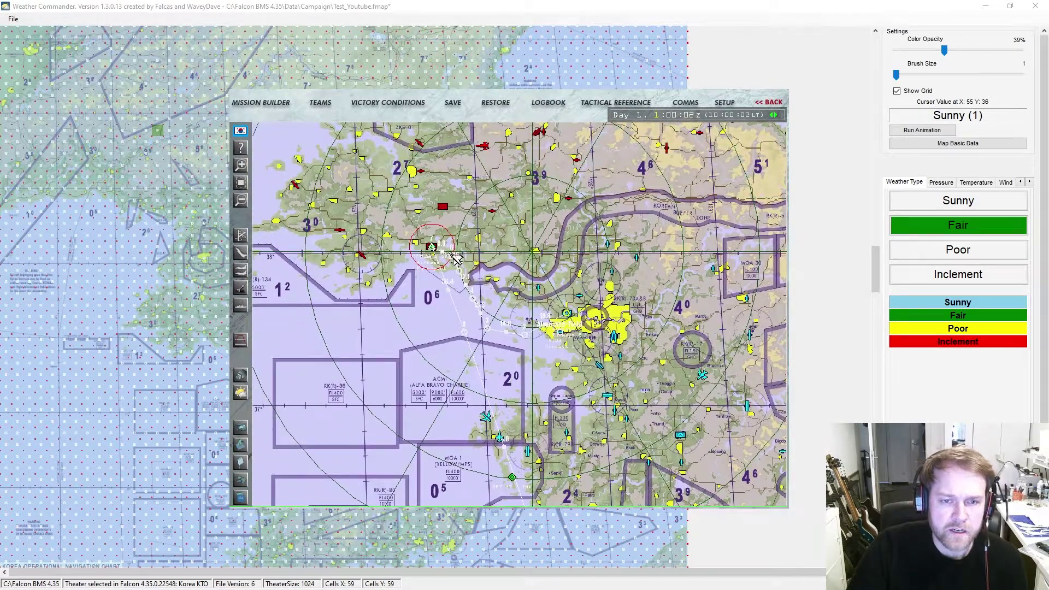
pyautogui.moveTo(566, 438); pyautogui.dragTo(514, 264)
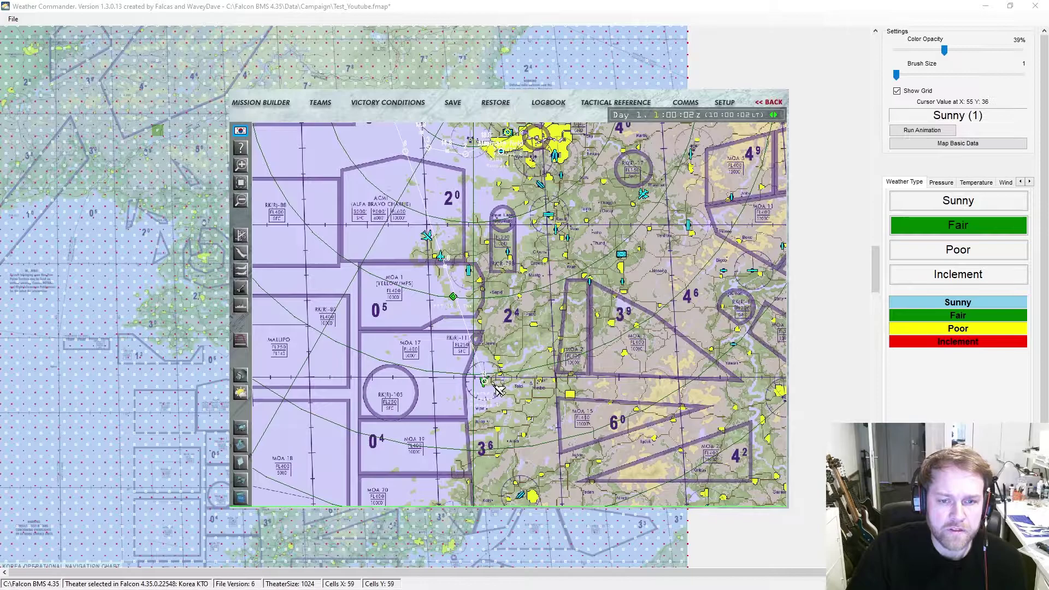
pyautogui.scroll(-2, 511, 277)
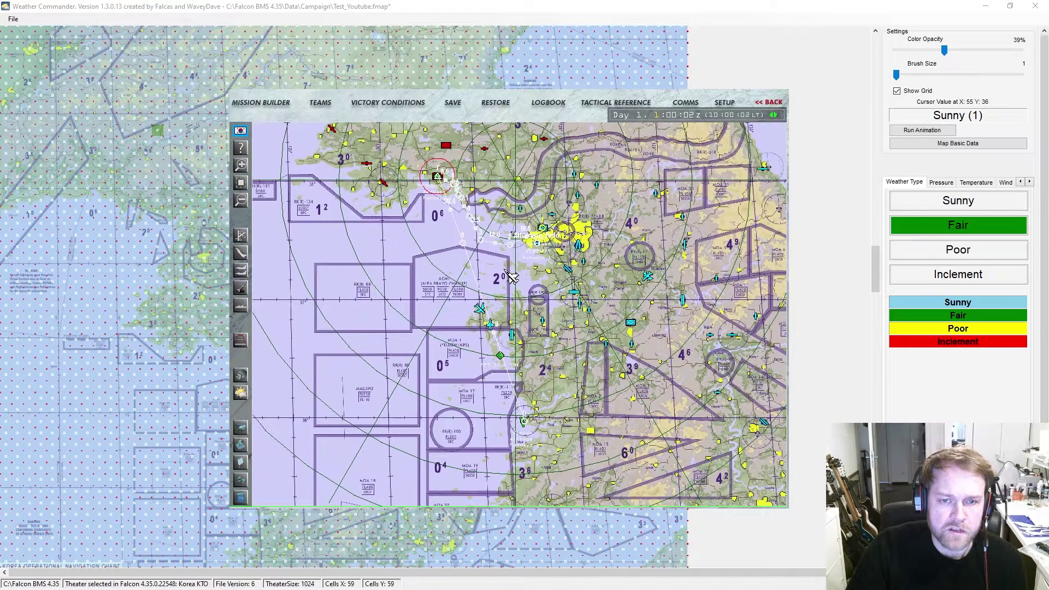
pyautogui.click(706, 6)
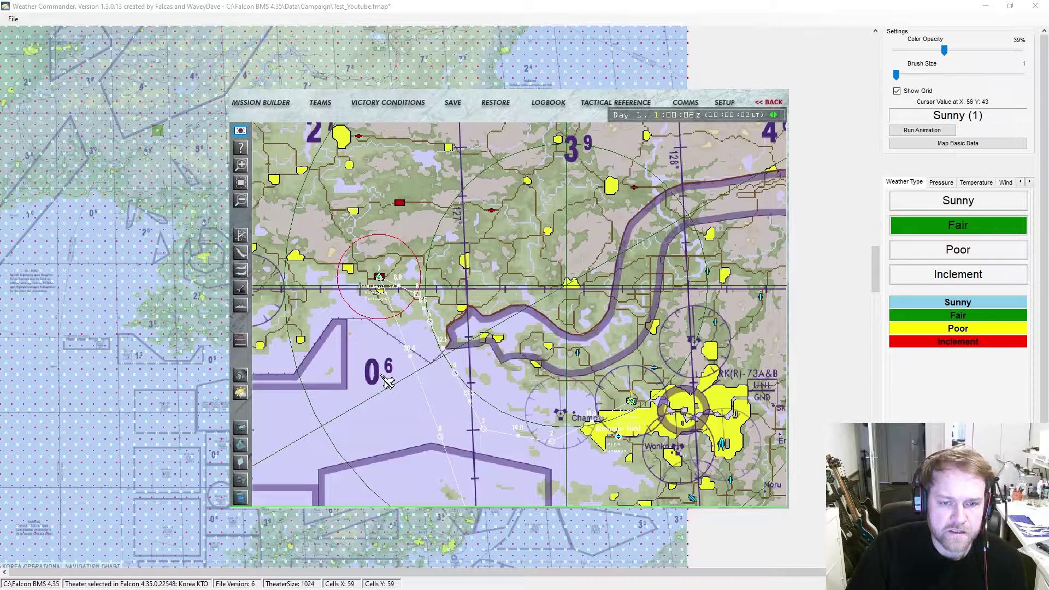
pyautogui.moveTo(424, 429); pyautogui.dragTo(379, 275)
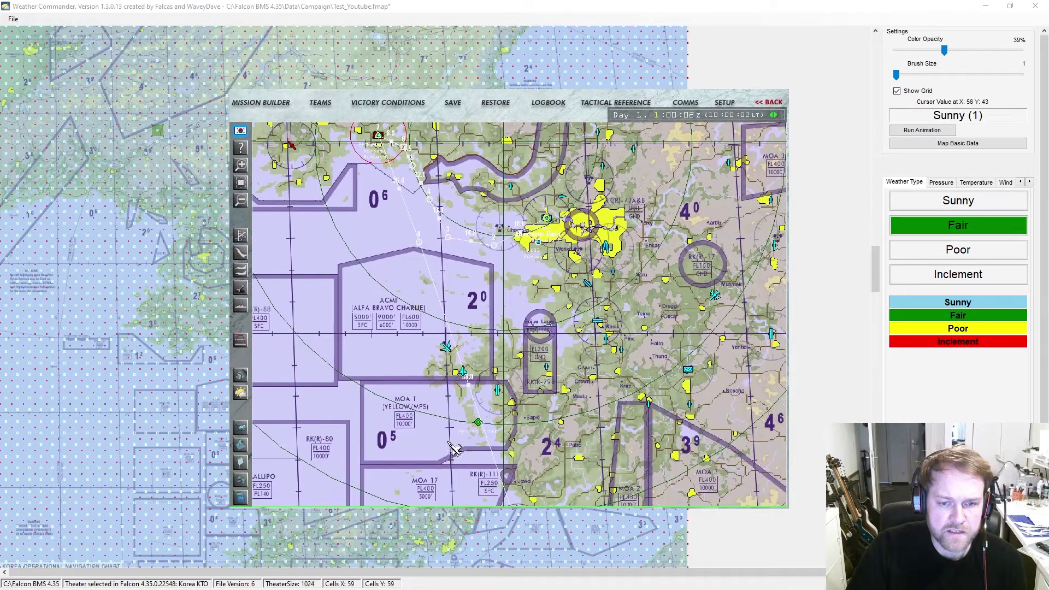
pyautogui.moveTo(454, 448); pyautogui.dragTo(421, 335)
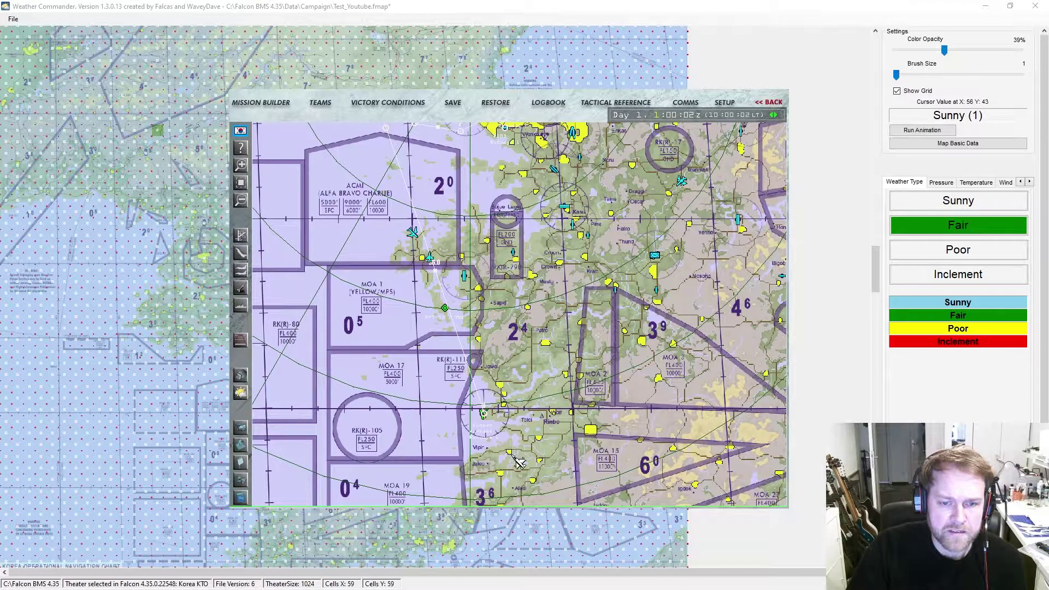
pyautogui.moveTo(518, 462); pyautogui.dragTo(520, 419)
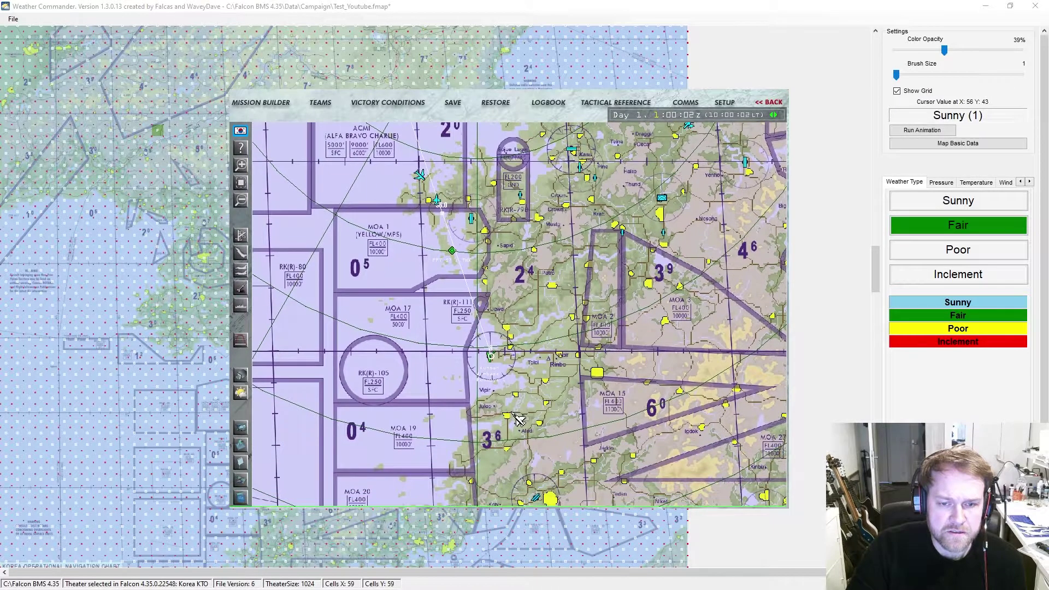
# - Switch to Weather Commander and set the map movement speed to 0 kts in the map's basic data
pyautogui.click(782, 18)
pyautogui.click(14, 19)
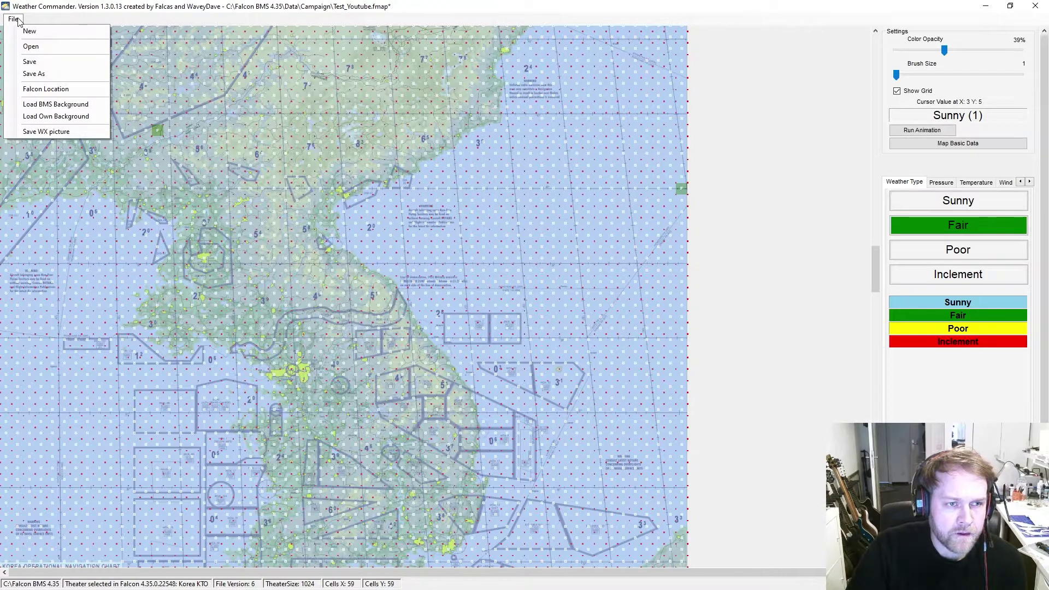
pyautogui.click(234, 5)
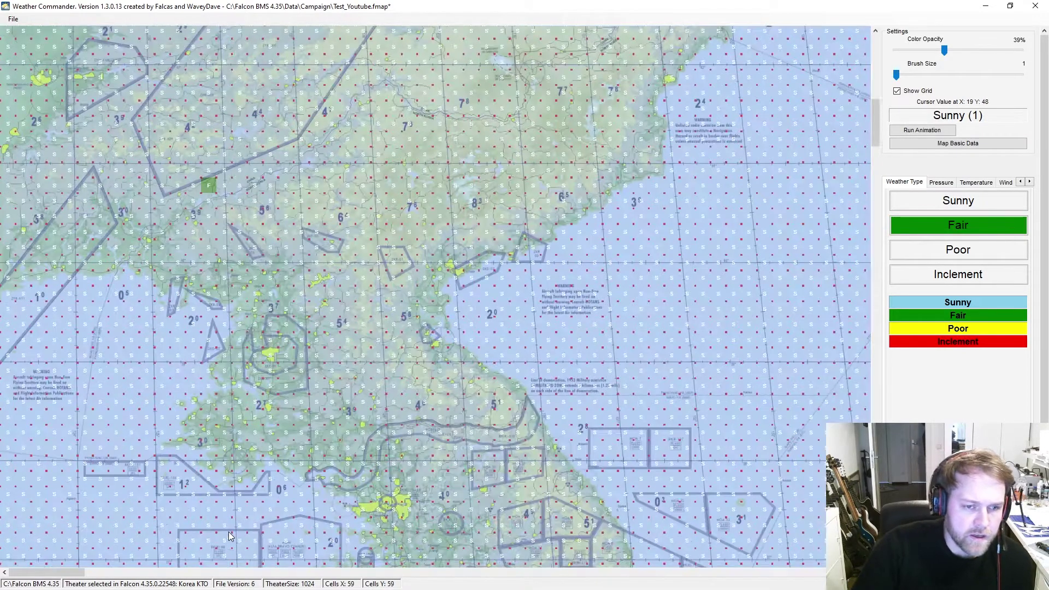
pyautogui.scroll(1, 406, 446)
pyautogui.moveTo(877, 124); pyautogui.dragTo(897, 324)
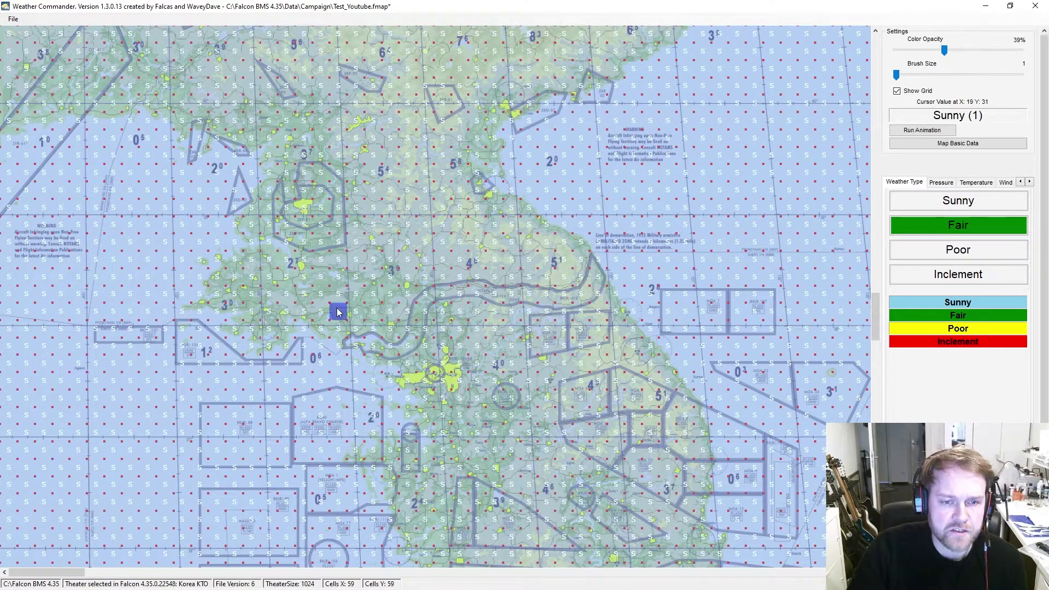
pyautogui.click(982, 148)
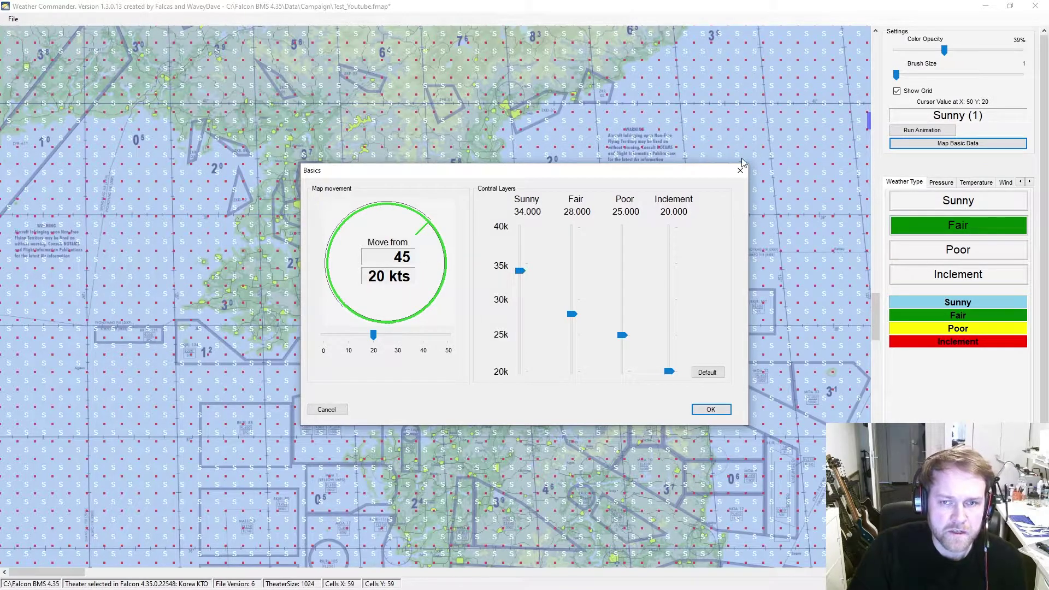
pyautogui.moveTo(375, 340); pyautogui.dragTo(353, 342)
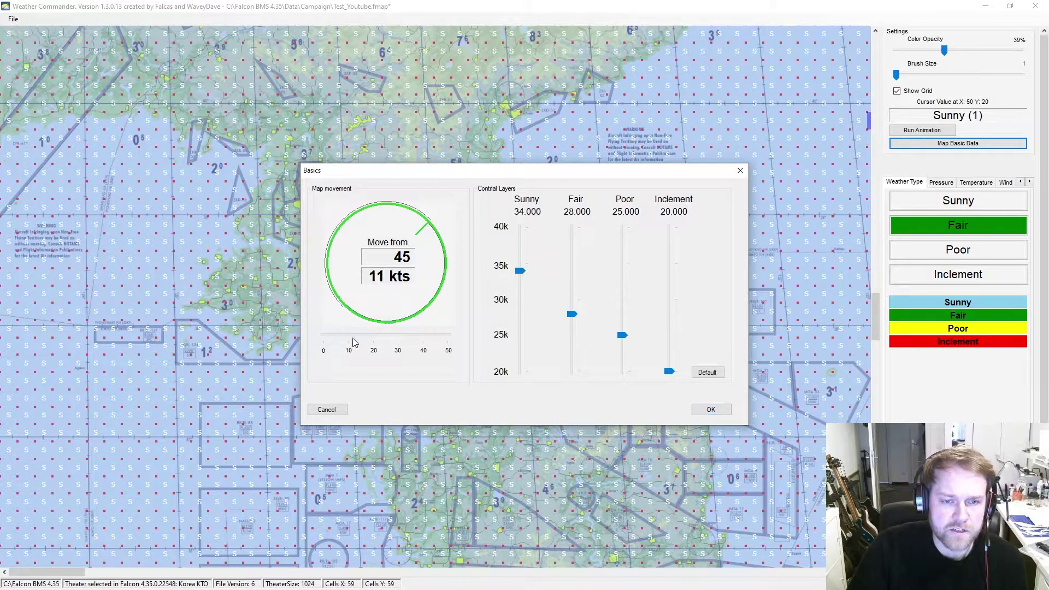
pyautogui.click(709, 410)
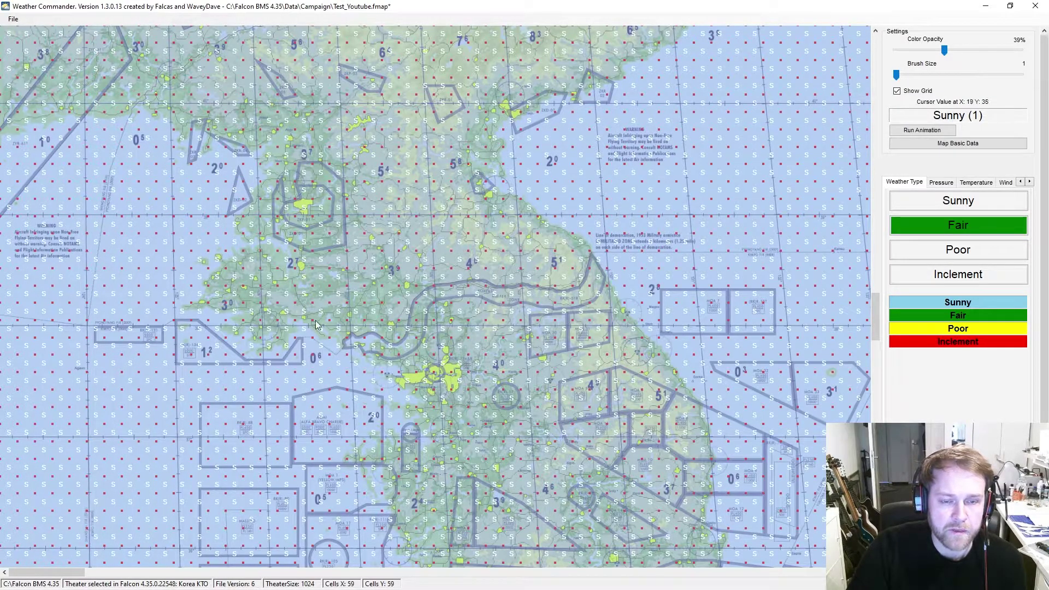
pyautogui.click(958, 143)
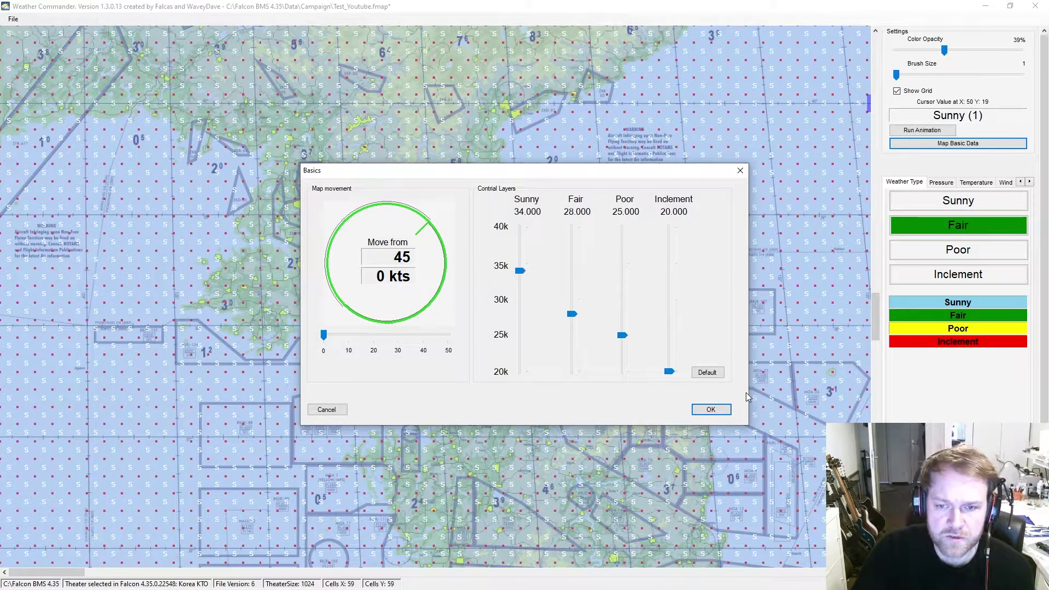
pyautogui.click(713, 409)
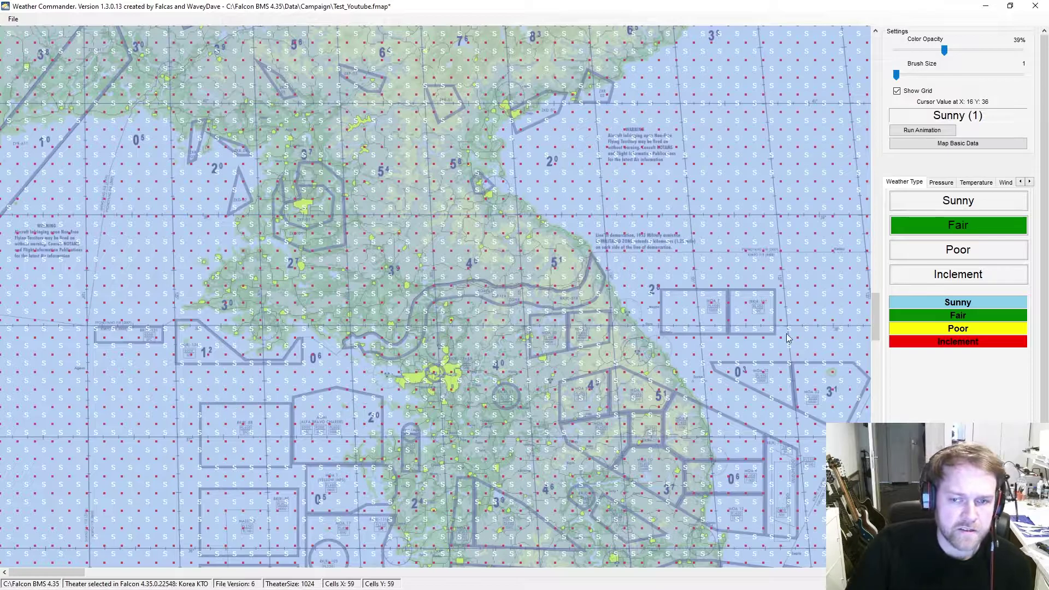
# - Paint a block of Inclement weather four cells wide and five high over the northern target area near the west coast
pyautogui.click(960, 273)
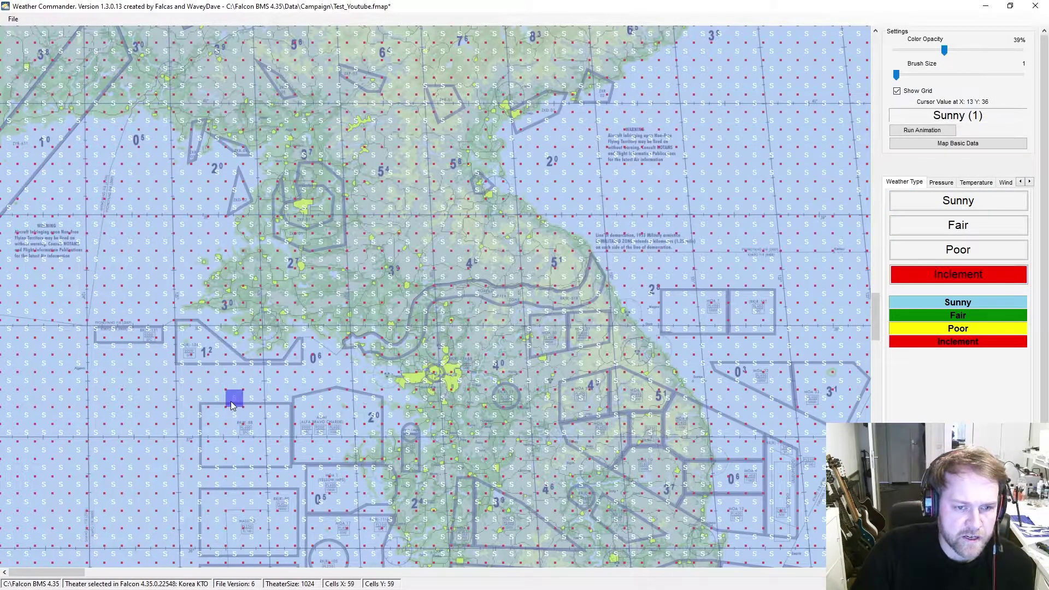
pyautogui.scroll(2, 231, 404)
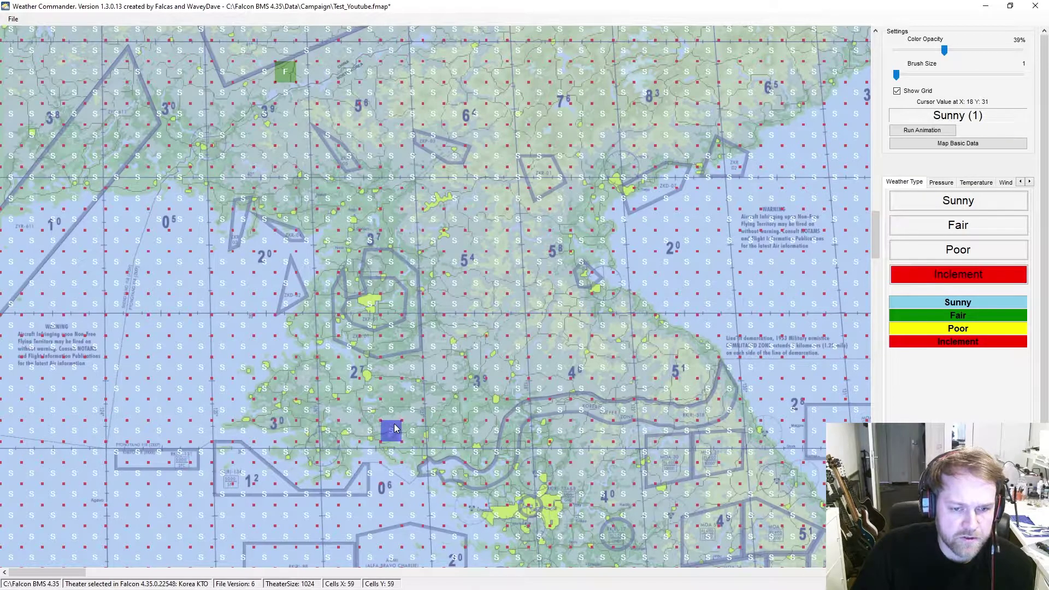
pyautogui.moveTo(391, 410)
pyautogui.mouseDown()
pyautogui.moveTo(368, 410)
pyautogui.moveTo(355, 435)
pyautogui.moveTo(392, 451)
pyautogui.moveTo(369, 412)
pyautogui.moveTo(348, 448)
pyautogui.moveTo(411, 442)
pyautogui.moveTo(389, 383)
pyautogui.moveTo(392, 471)
pyautogui.moveTo(381, 442)
pyautogui.mouseUp()
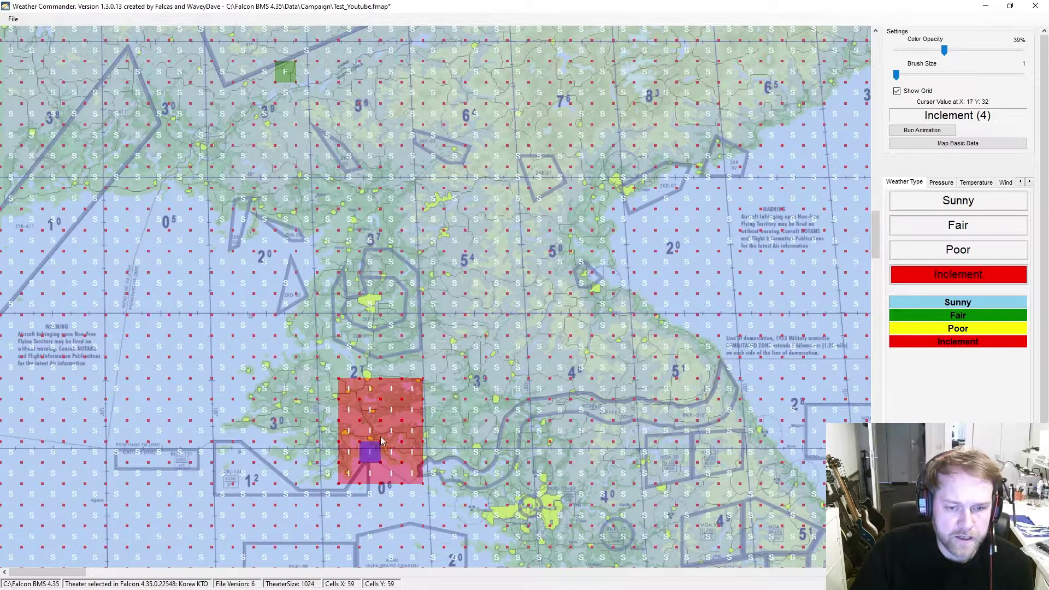
# - Surround the Inclement block with Poor weather, one cell wide on three sides and two cells wide on the east side
pyautogui.click(958, 250)
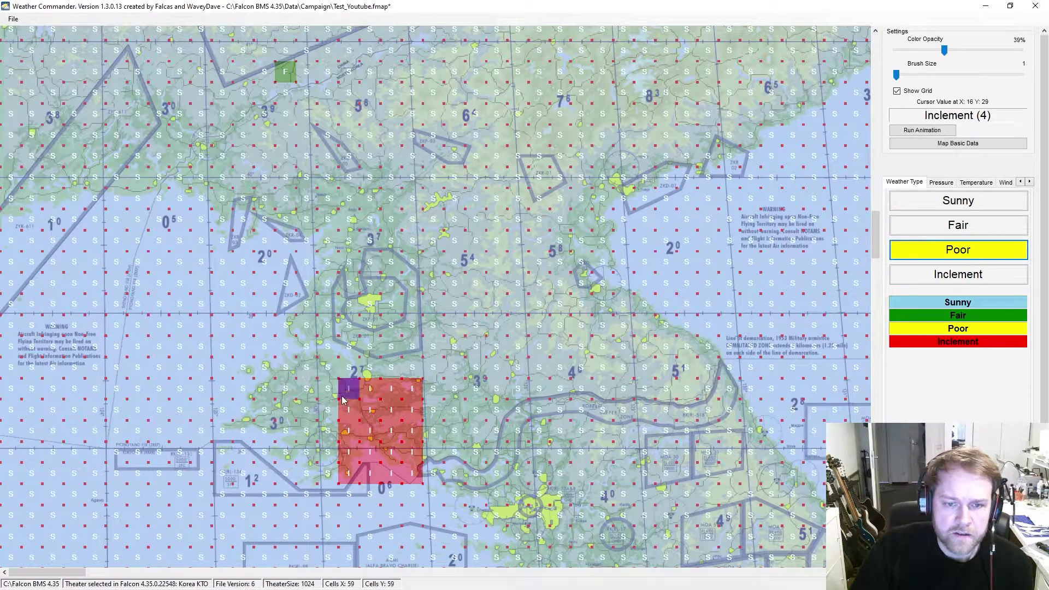
pyautogui.moveTo(342, 401)
pyautogui.mouseDown()
pyautogui.moveTo(327, 429)
pyautogui.moveTo(328, 367)
pyautogui.moveTo(433, 368)
pyautogui.moveTo(446, 480)
pyautogui.moveTo(326, 492)
pyautogui.mouseUp()
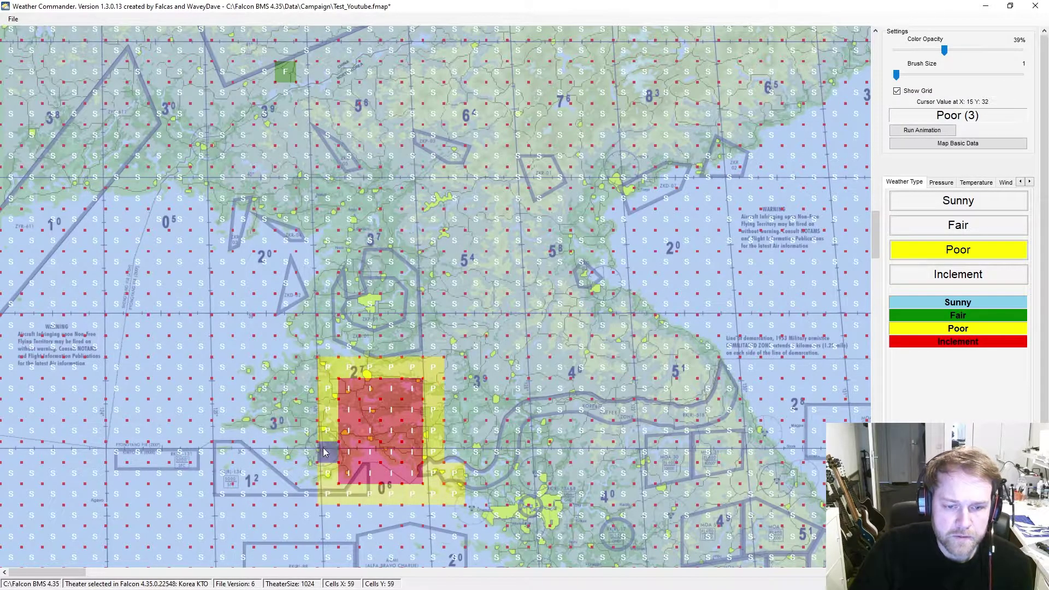
pyautogui.moveTo(453, 476); pyautogui.dragTo(455, 365)
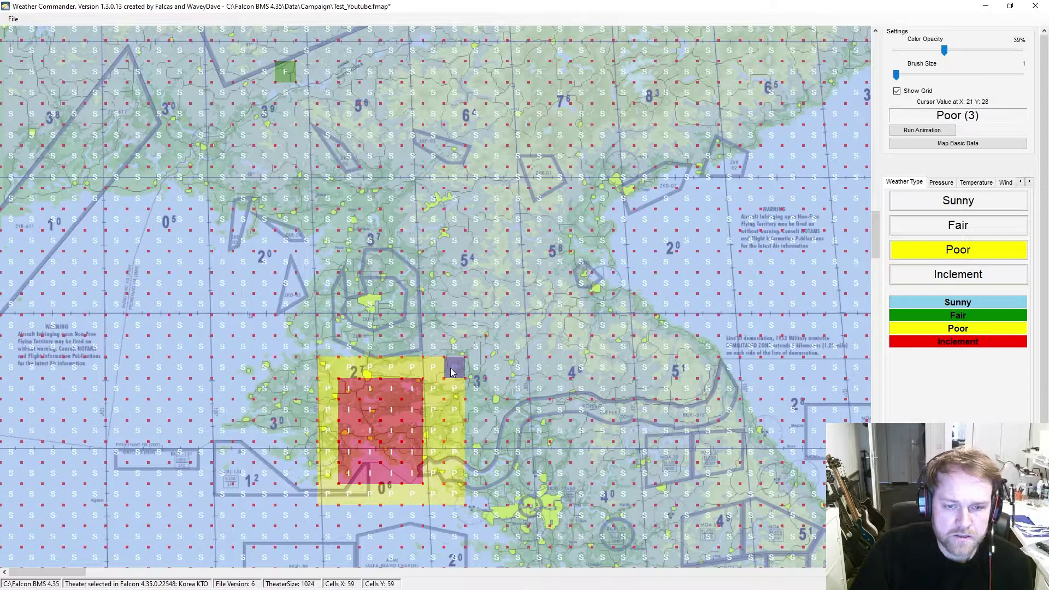
# - Paint a one-cell-wide ring of Fair weather around the Poor area over the target
pyautogui.click(958, 225)
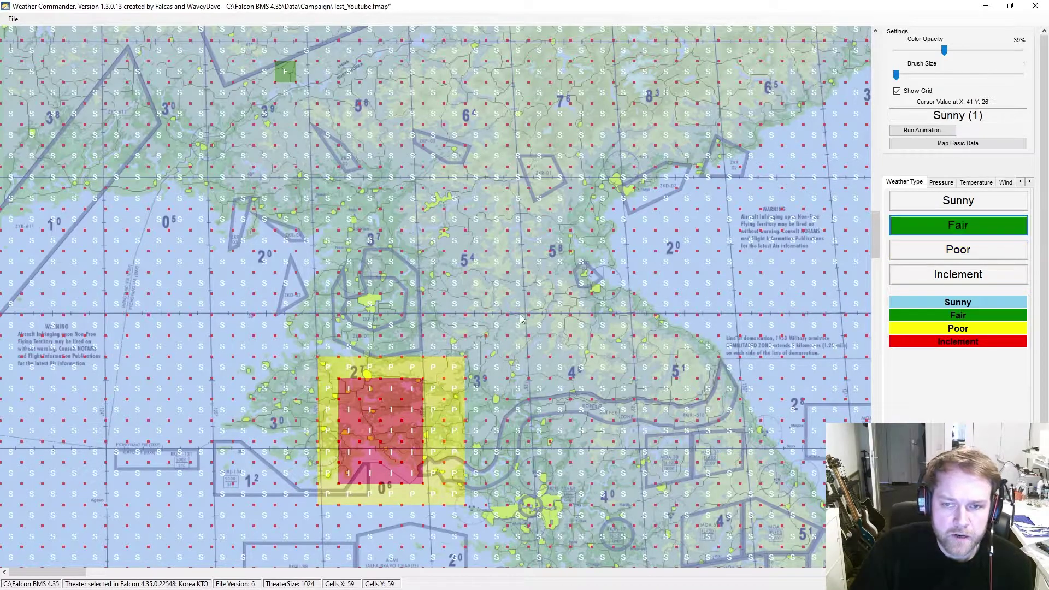
pyautogui.moveTo(348, 346)
pyautogui.mouseDown()
pyautogui.moveTo(477, 346)
pyautogui.moveTo(477, 503)
pyautogui.moveTo(432, 516)
pyautogui.moveTo(304, 518)
pyautogui.moveTo(305, 346)
pyautogui.moveTo(434, 347)
pyautogui.mouseUp()
pyautogui.scroll(-2, 580, 443)
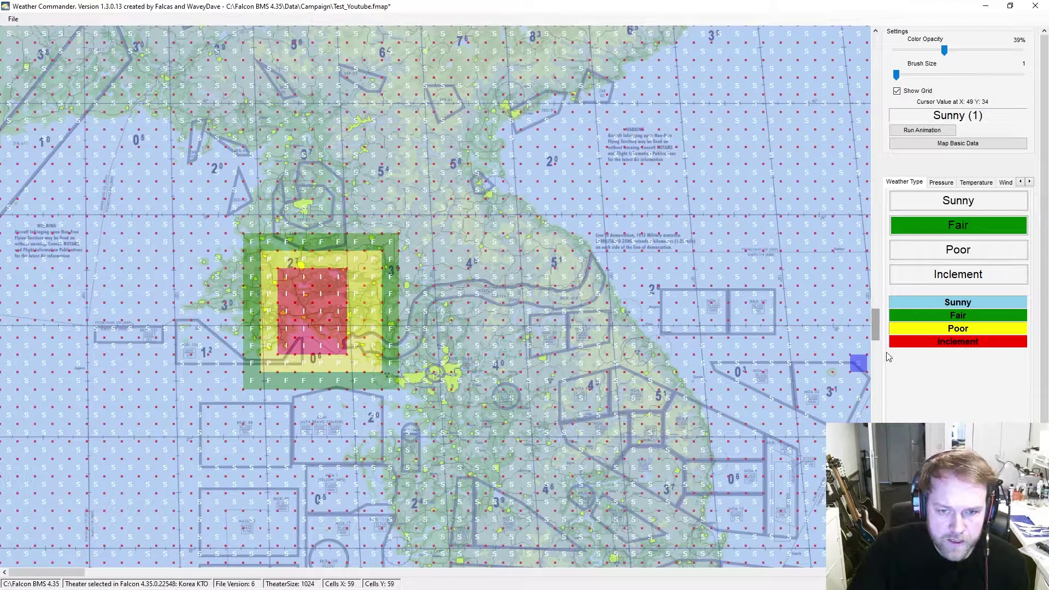
# - Paint a four-by-four block of Poor weather over the home airbase on the southwest coast and ring it with one cell of Fair
pyautogui.scroll(-5, 876, 317)
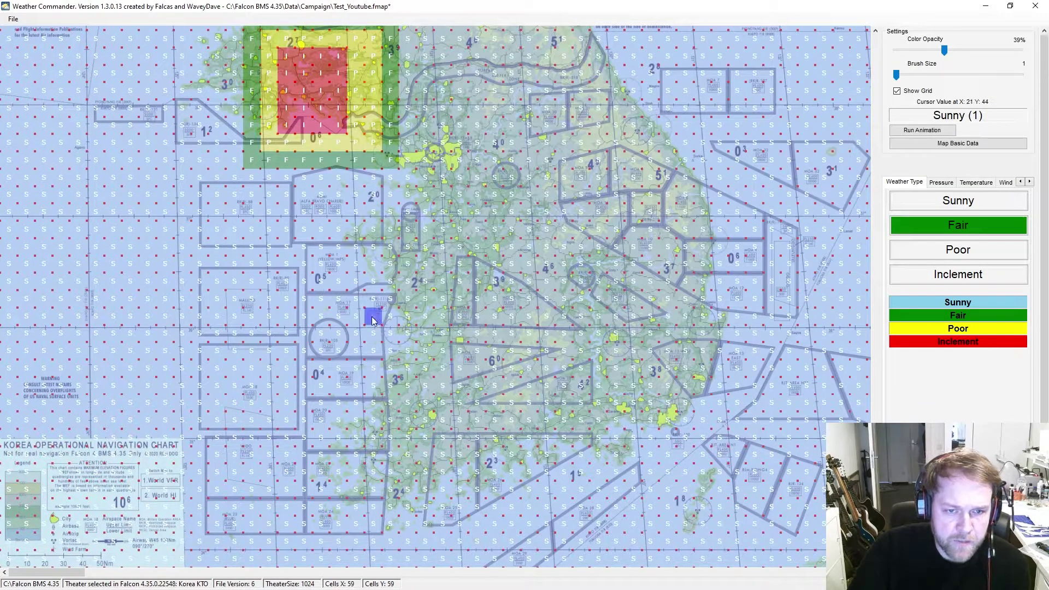
pyautogui.scroll(2, 492, 366)
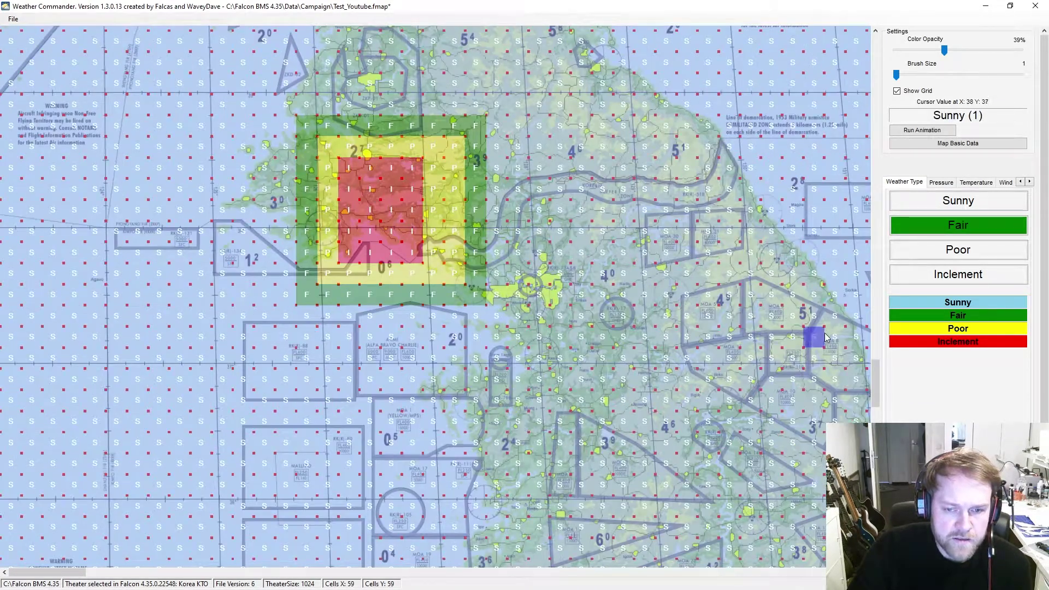
pyautogui.moveTo(879, 382); pyautogui.dragTo(878, 432)
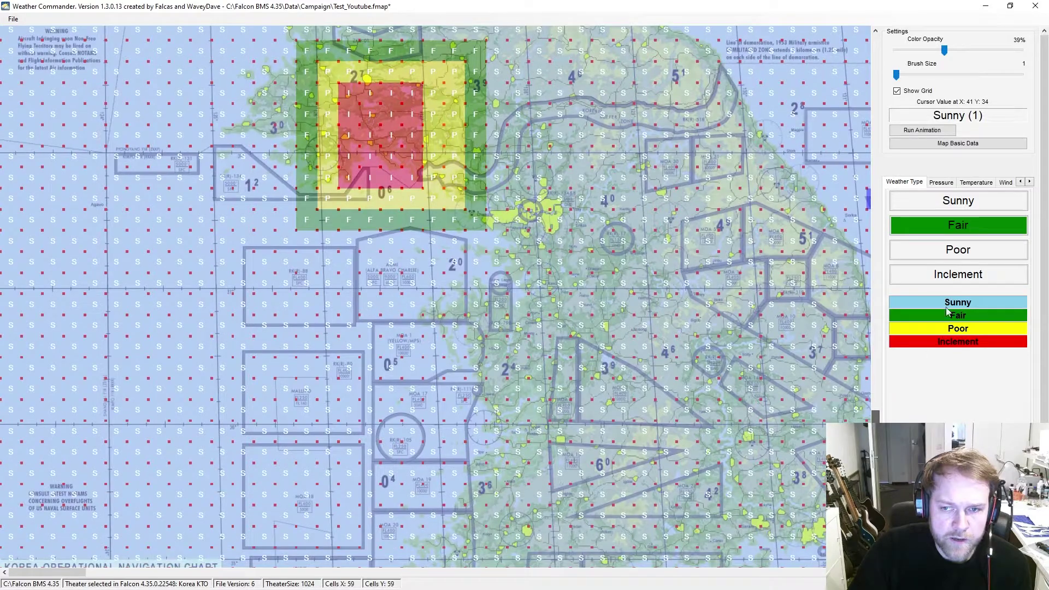
pyautogui.click(958, 250)
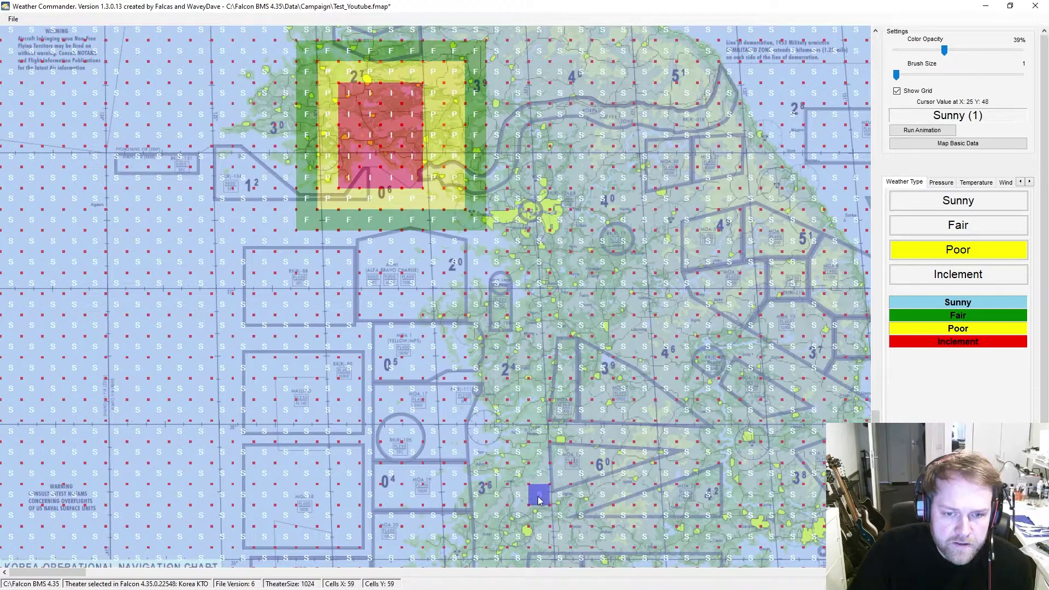
pyautogui.moveTo(476, 451)
pyautogui.mouseDown()
pyautogui.moveTo(492, 410)
pyautogui.moveTo(516, 448)
pyautogui.moveTo(476, 457)
pyautogui.moveTo(454, 410)
pyautogui.moveTo(511, 396)
pyautogui.moveTo(517, 412)
pyautogui.moveTo(456, 391)
pyautogui.moveTo(539, 367)
pyautogui.moveTo(537, 467)
pyautogui.moveTo(434, 474)
pyautogui.moveTo(433, 368)
pyautogui.mouseUp()
pyautogui.click(968, 234)
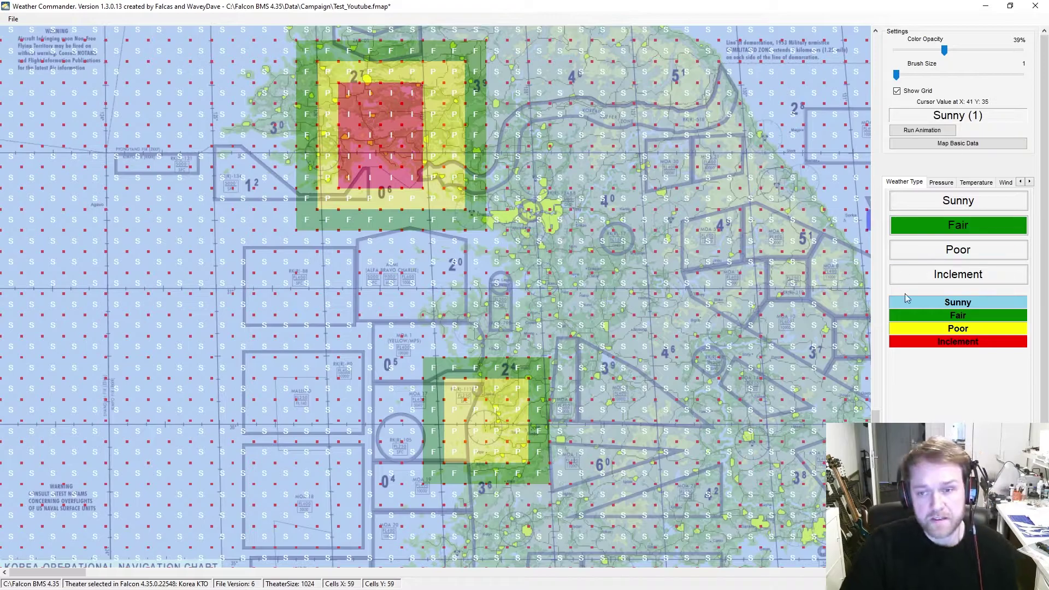
# - Set the pressure to 1003 hPa in a block three cells wide and four high over the target area
pyautogui.scroll(10, 856, 285)
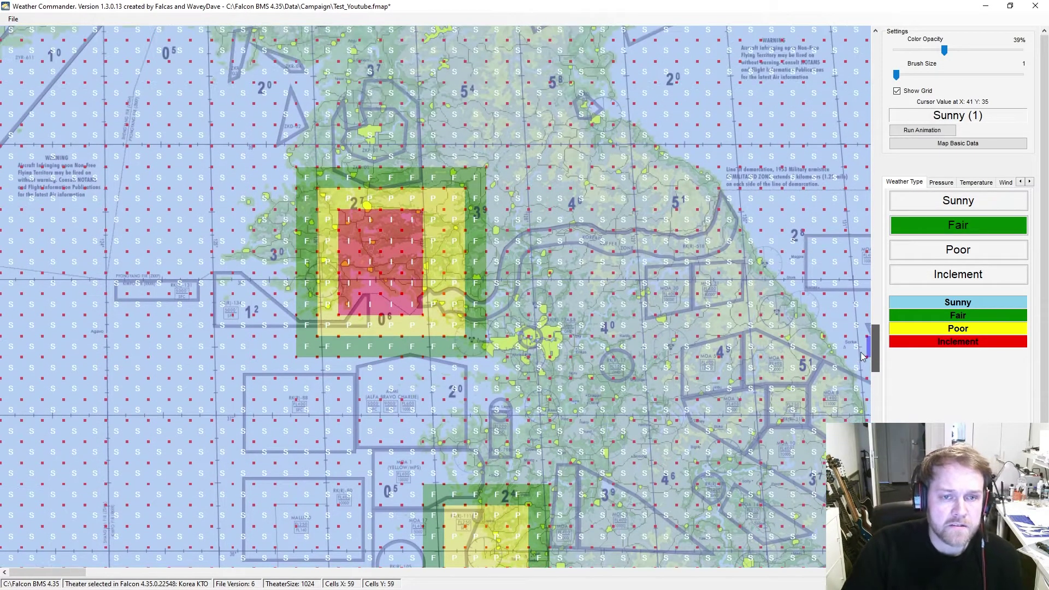
pyautogui.scroll(1, 855, 285)
pyautogui.scroll(-3, 855, 285)
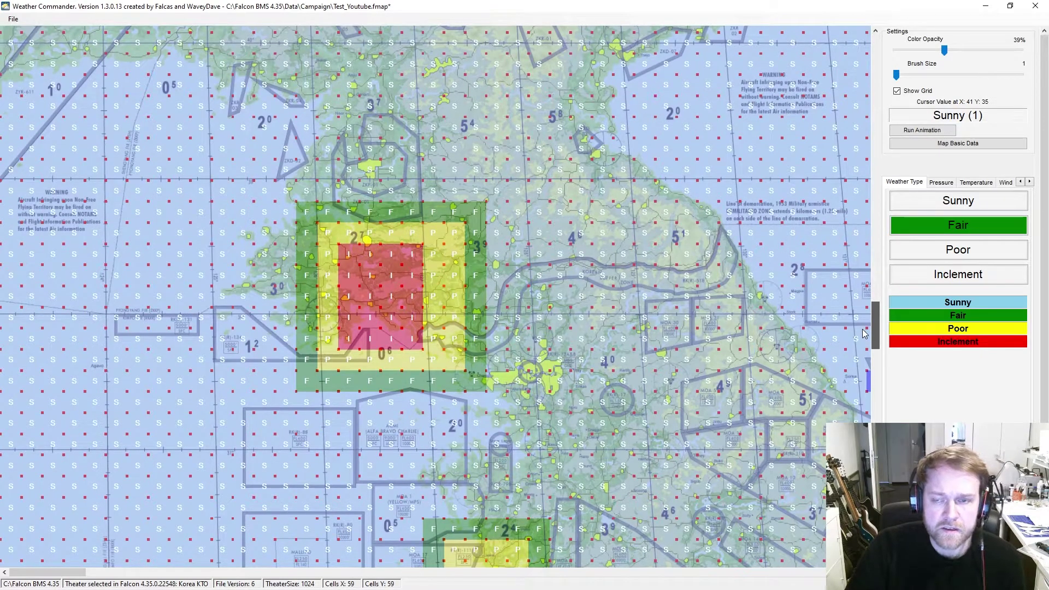
pyautogui.scroll(2, 850, 312)
pyautogui.scroll(-3, 852, 335)
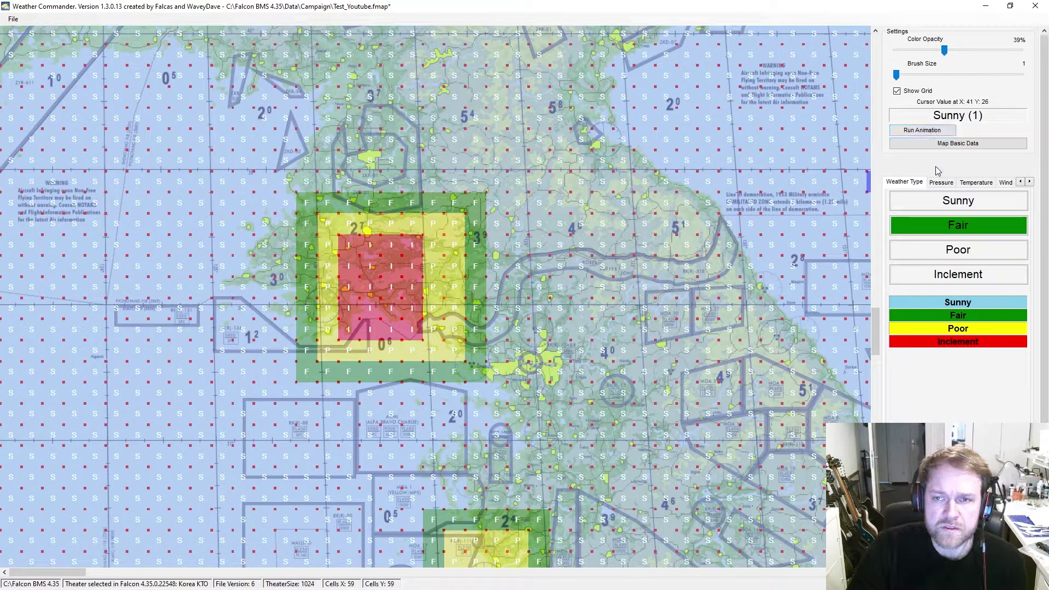
pyautogui.click(942, 184)
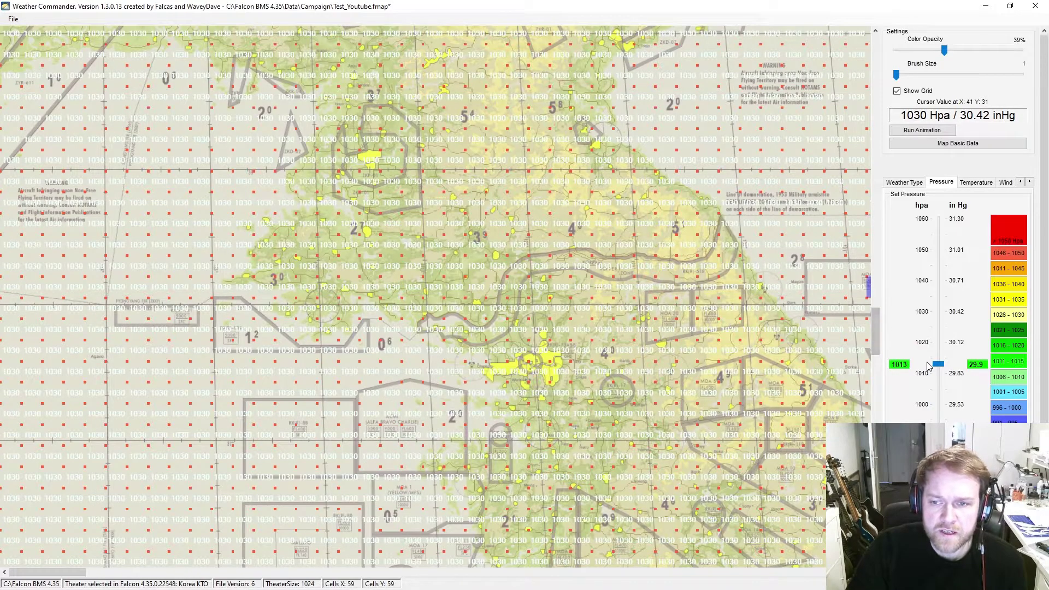
pyautogui.moveTo(939, 364); pyautogui.dragTo(942, 403)
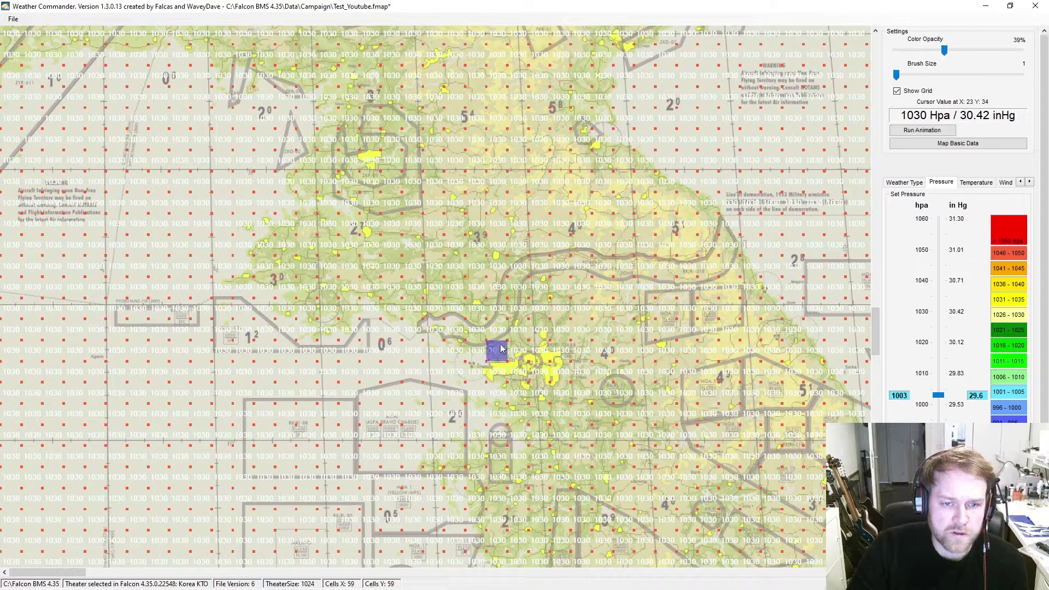
pyautogui.moveTo(370, 331)
pyautogui.mouseDown()
pyautogui.moveTo(369, 289)
pyautogui.moveTo(417, 272)
pyautogui.moveTo(391, 329)
pyautogui.moveTo(385, 280)
pyautogui.mouseUp()
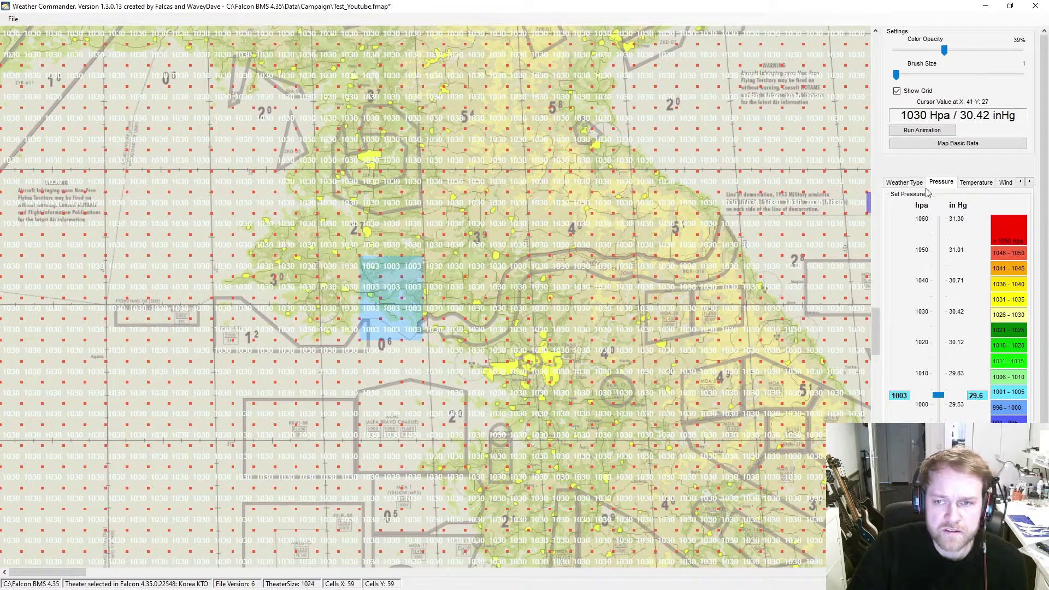
# - Set the cumulus base to 1200 feet in a three-by-four-cell block over the target and 3100 feet in a one-cell ring around it
pyautogui.click(984, 185)
pyautogui.click(1005, 184)
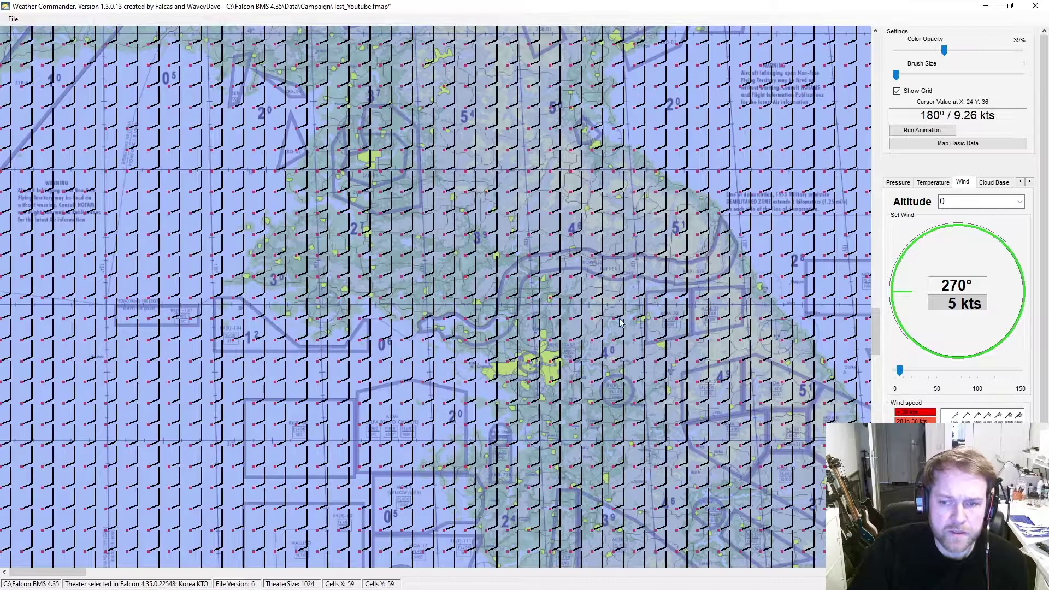
pyautogui.click(994, 185)
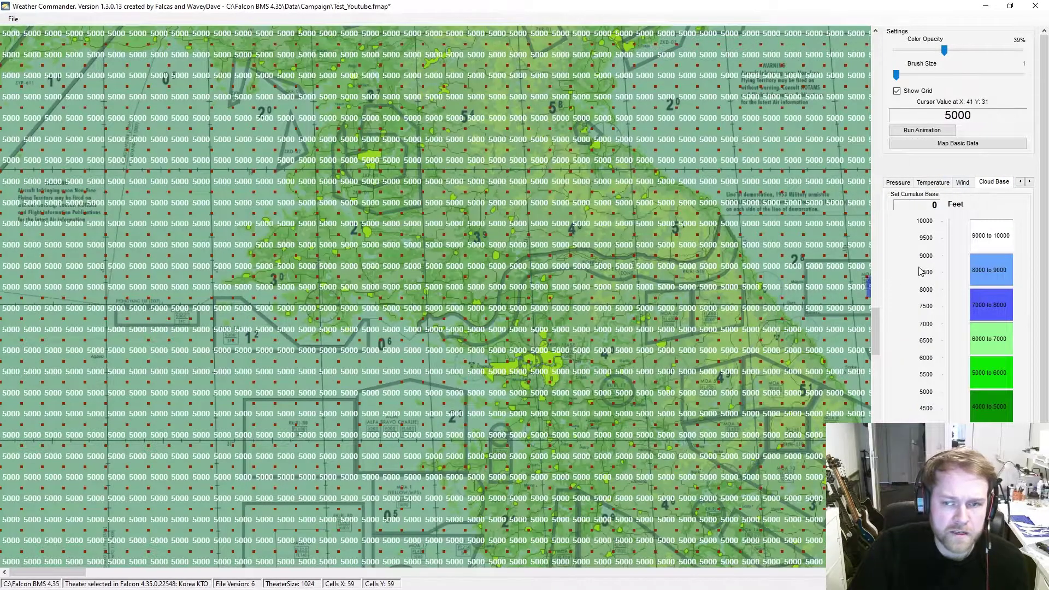
pyautogui.click(1030, 181)
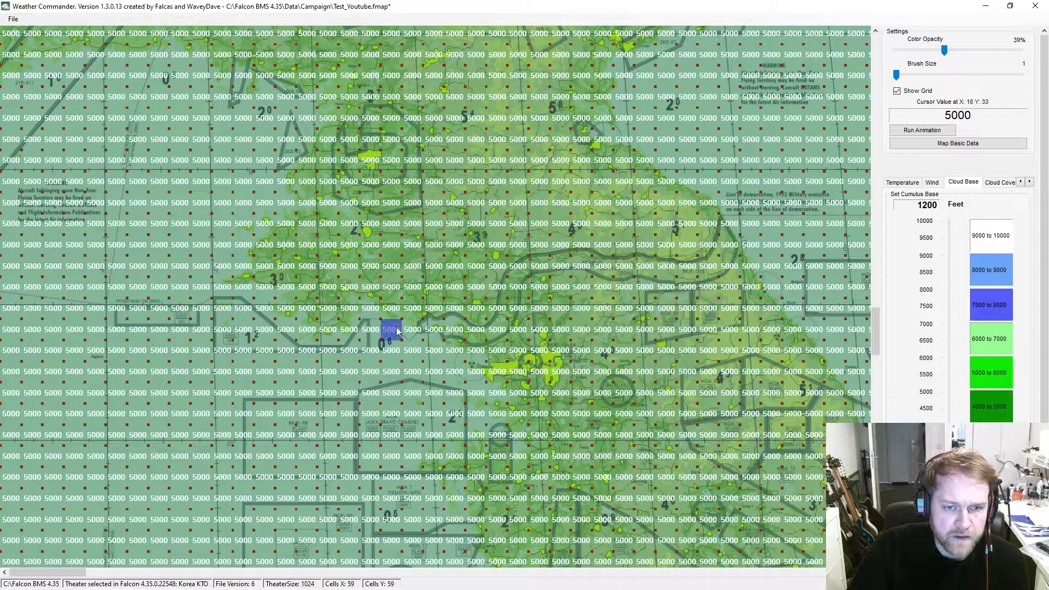
pyautogui.moveTo(372, 329)
pyautogui.mouseDown()
pyautogui.moveTo(393, 266)
pyautogui.moveTo(413, 306)
pyautogui.moveTo(370, 328)
pyautogui.moveTo(397, 282)
pyautogui.moveTo(413, 328)
pyautogui.mouseUp()
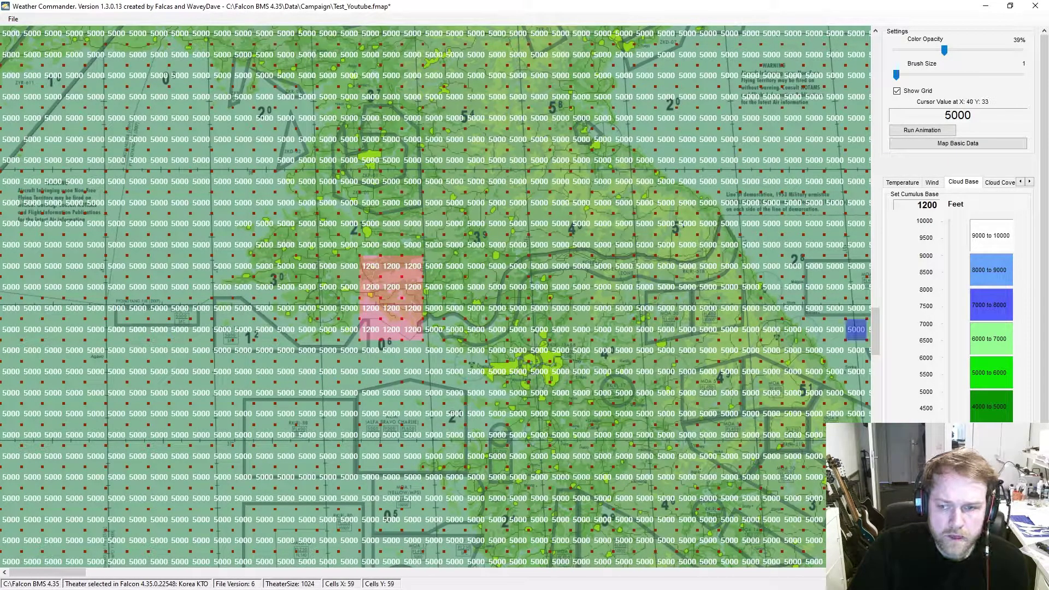
pyautogui.scroll(1, 857, 330)
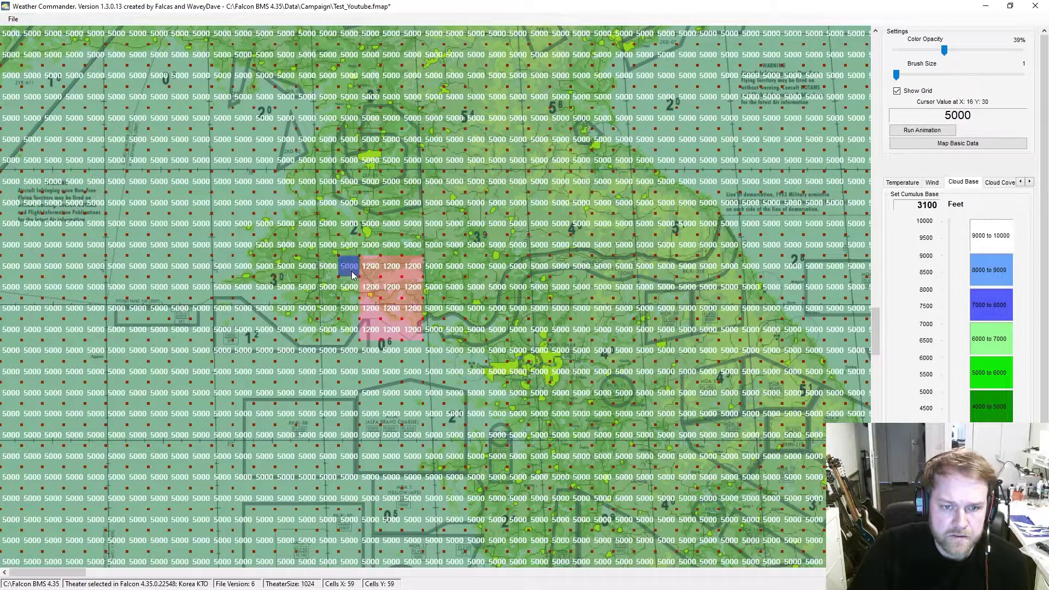
pyautogui.moveTo(350, 244)
pyautogui.mouseDown()
pyautogui.moveTo(356, 356)
pyautogui.moveTo(434, 351)
pyautogui.moveTo(433, 243)
pyautogui.moveTo(368, 251)
pyautogui.mouseUp()
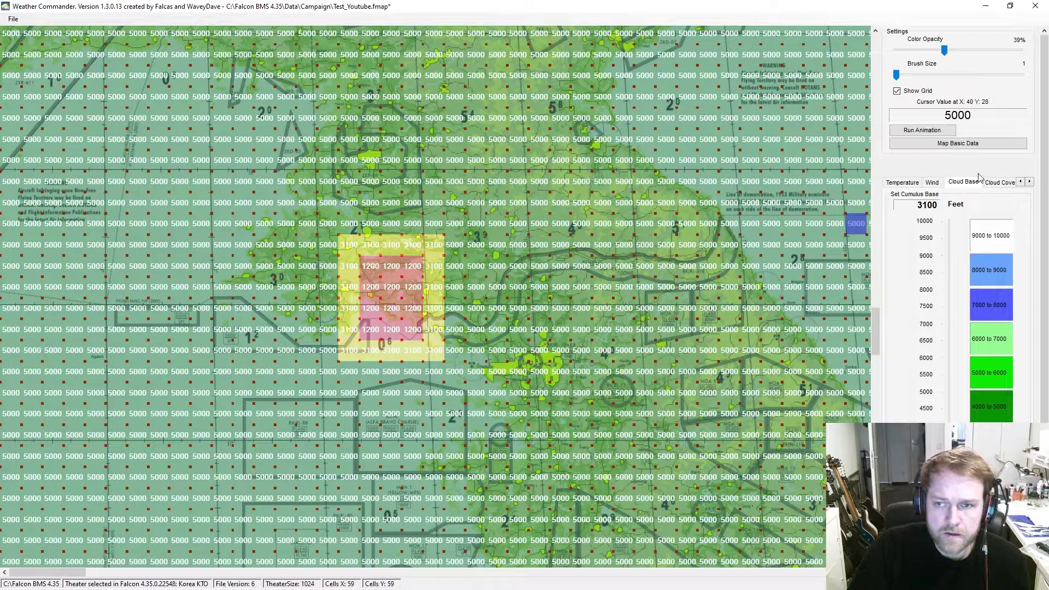
# - Set the visibility to 6 km in a three-by-four-cell block over the target and 18 km in a one-cell ring around it
pyautogui.click(1014, 186)
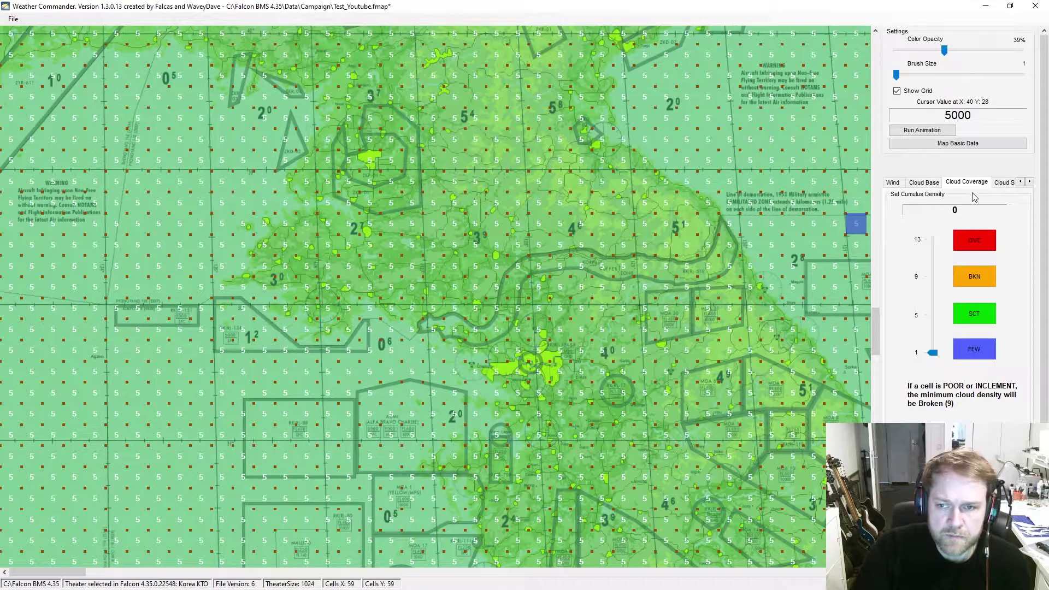
pyautogui.click(1003, 184)
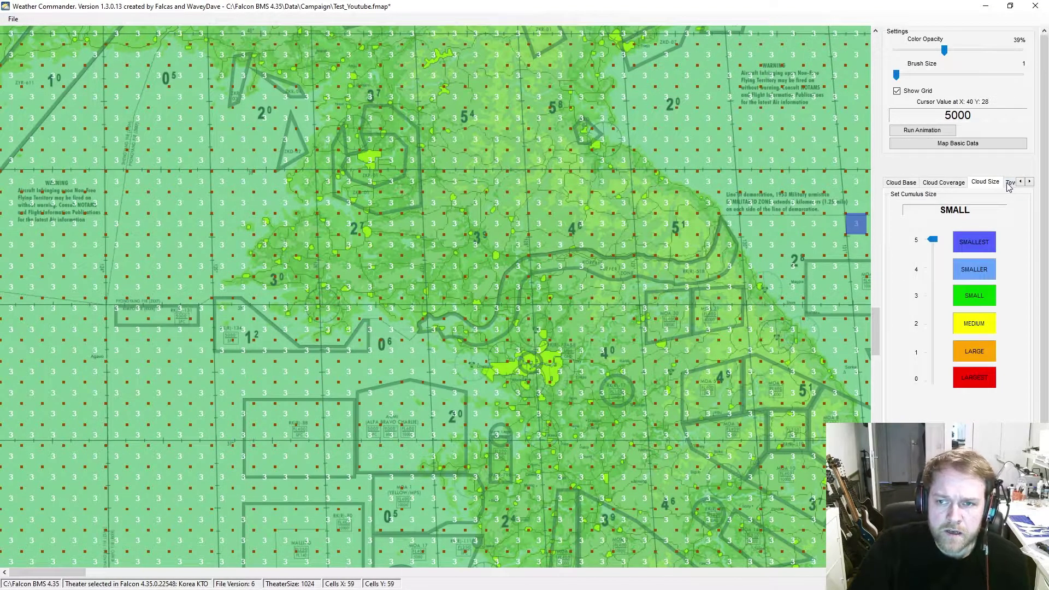
pyautogui.click(1010, 184)
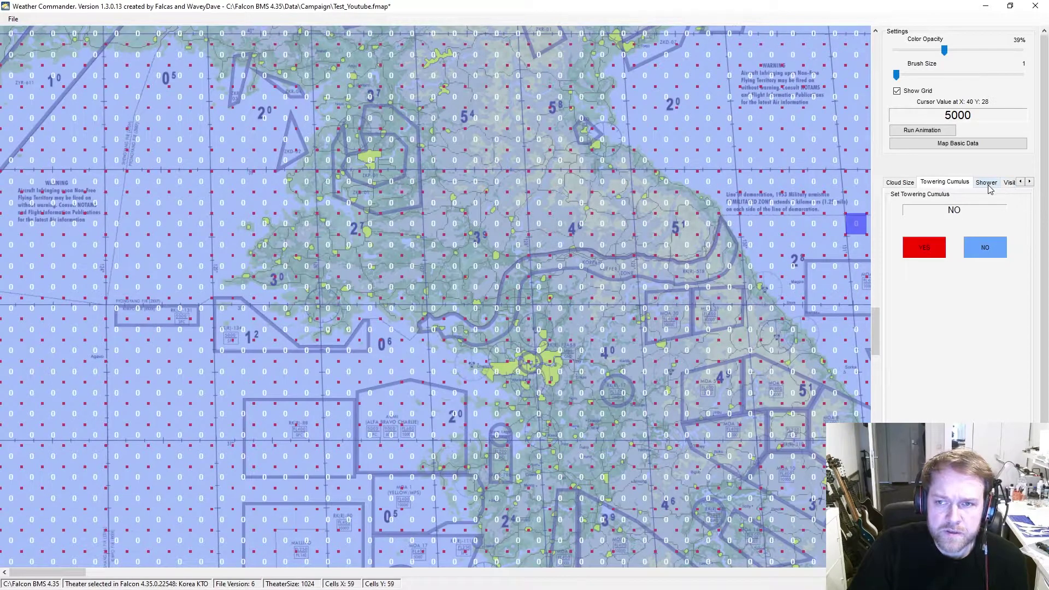
pyautogui.click(1019, 186)
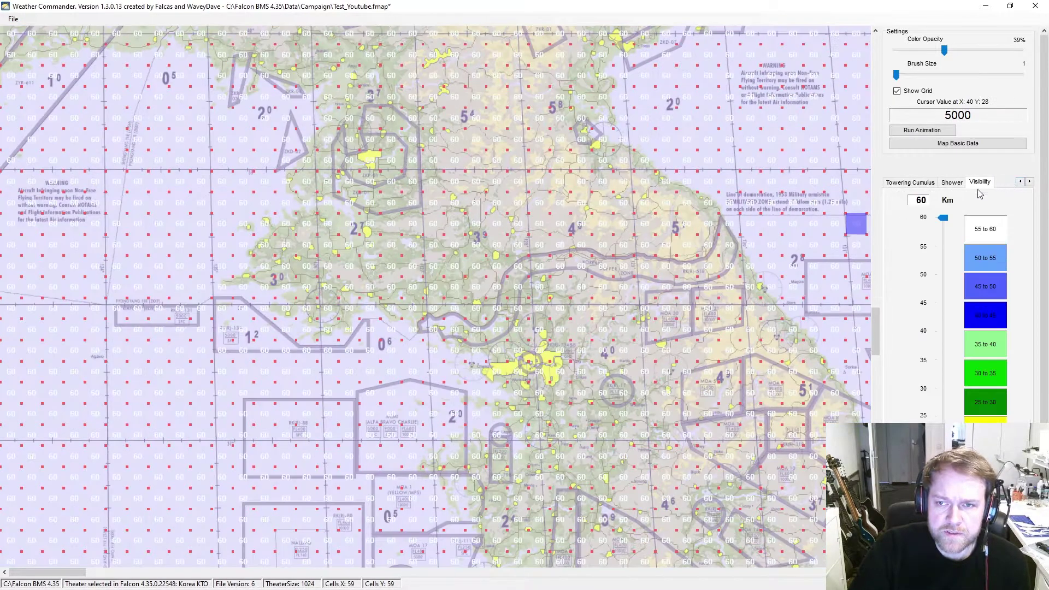
pyautogui.moveTo(943, 219); pyautogui.dragTo(943, 520)
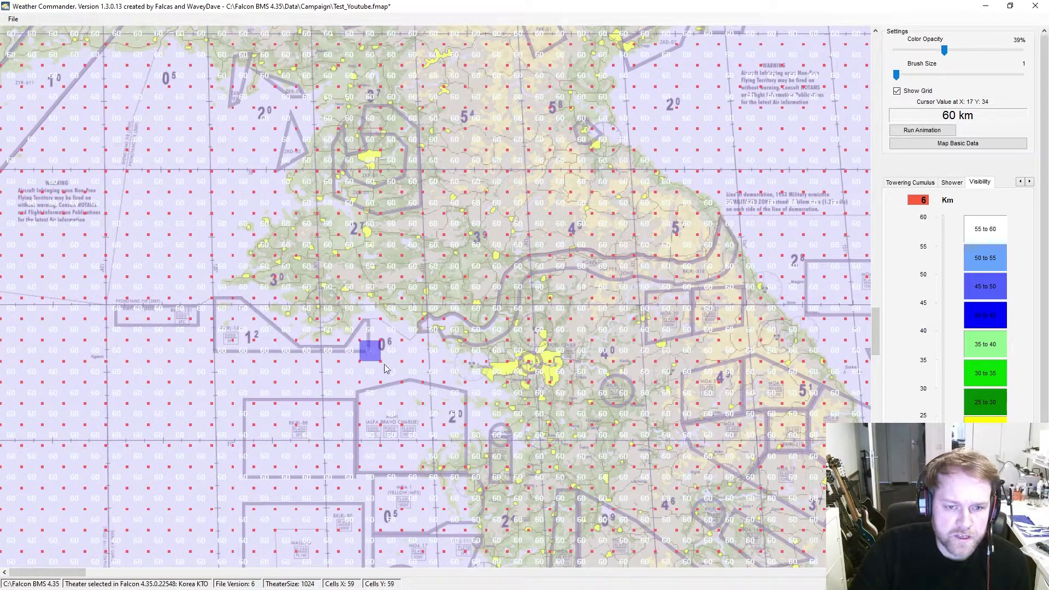
pyautogui.moveTo(370, 310)
pyautogui.mouseDown()
pyautogui.moveTo(371, 290)
pyautogui.moveTo(414, 267)
pyautogui.moveTo(407, 320)
pyautogui.moveTo(371, 309)
pyautogui.moveTo(410, 289)
pyautogui.moveTo(410, 331)
pyautogui.mouseUp()
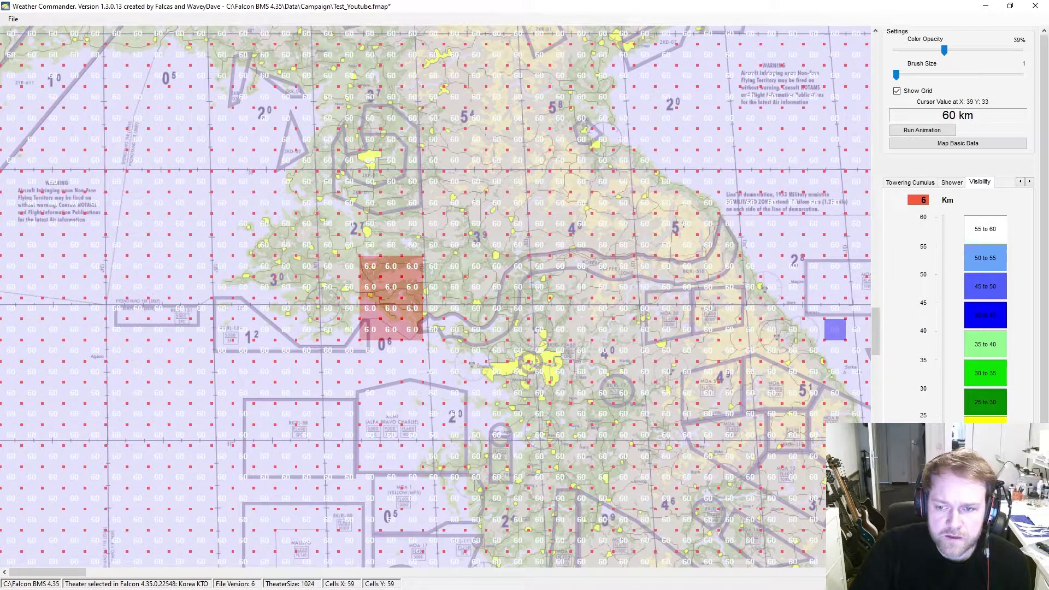
pyautogui.scroll(12, 835, 330)
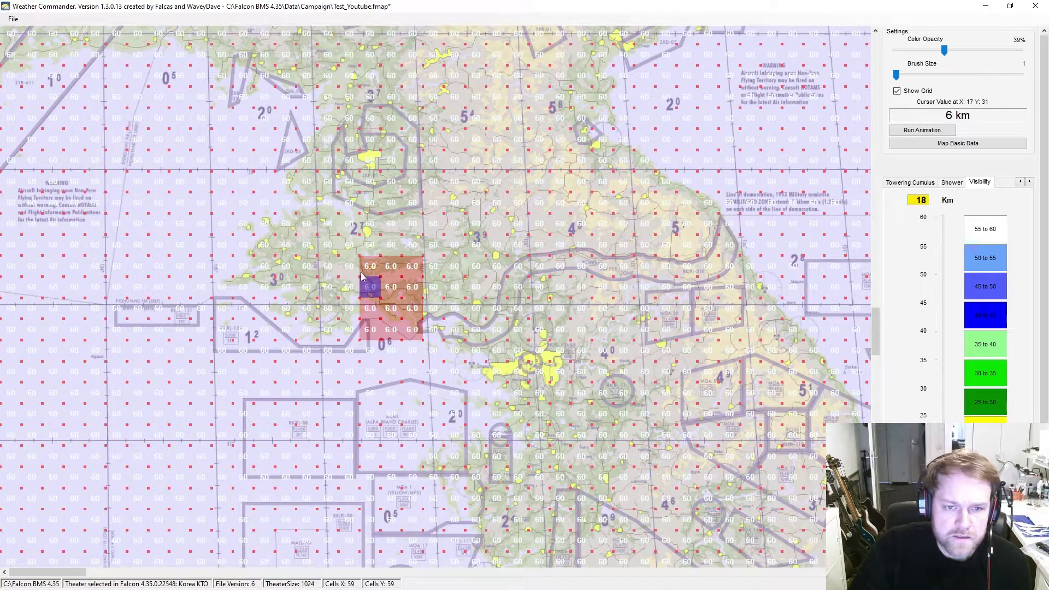
pyautogui.moveTo(350, 244)
pyautogui.mouseDown()
pyautogui.moveTo(433, 266)
pyautogui.moveTo(436, 352)
pyautogui.moveTo(381, 346)
pyautogui.moveTo(350, 306)
pyautogui.moveTo(350, 264)
pyautogui.moveTo(349, 350)
pyautogui.mouseUp()
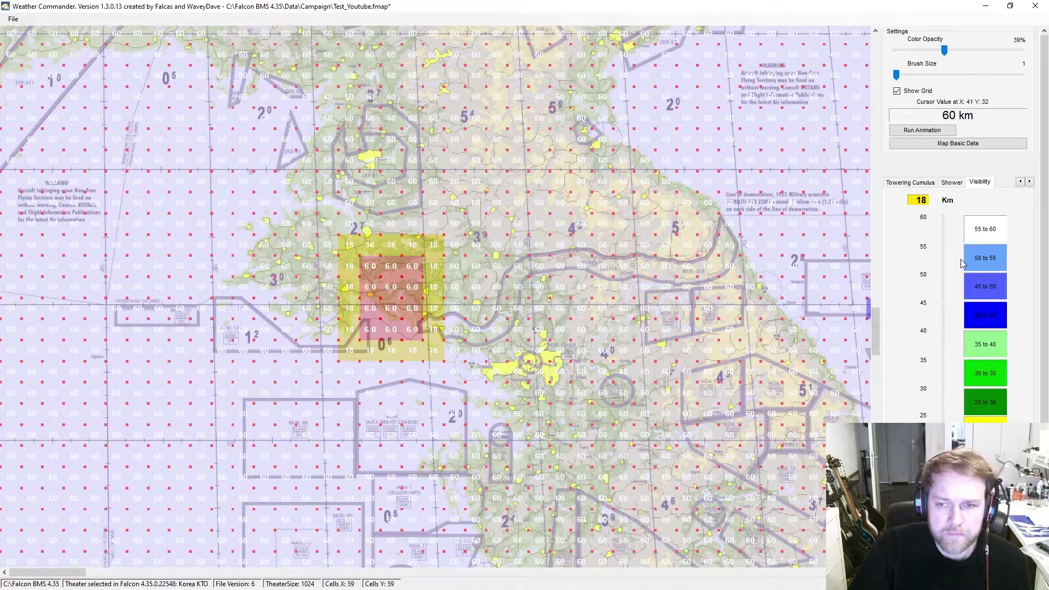
# - Set the visibility to 9 km in a three-by-four-cell block over the home airbase and 18 km in a one-cell ring around it
pyautogui.scroll(-3, 876, 333)
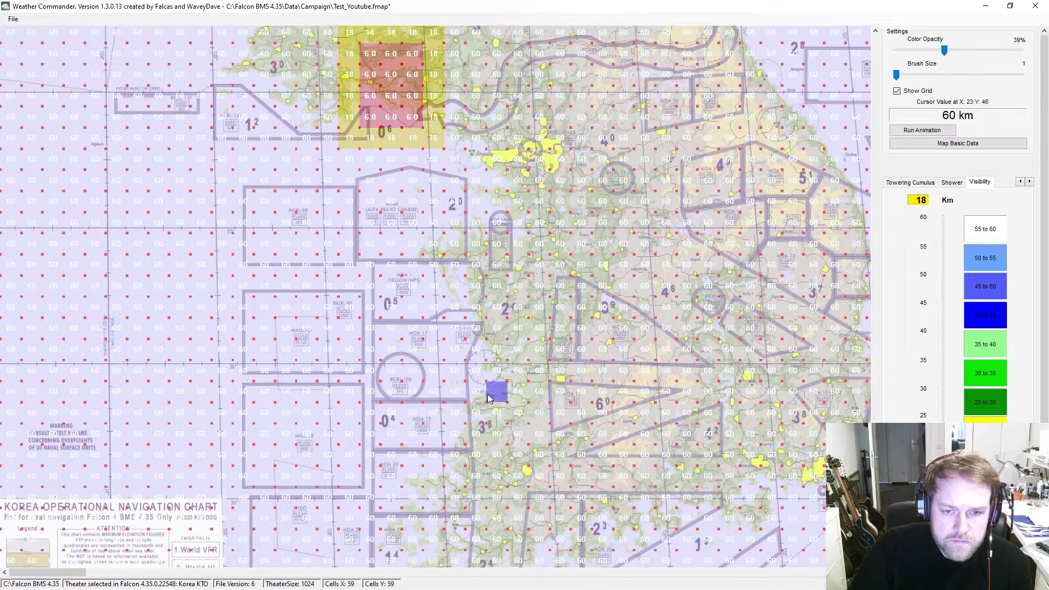
pyautogui.moveTo(480, 409)
pyautogui.mouseDown()
pyautogui.moveTo(480, 367)
pyautogui.moveTo(494, 367)
pyautogui.moveTo(494, 410)
pyautogui.moveTo(494, 366)
pyautogui.moveTo(518, 355)
pyautogui.mouseUp()
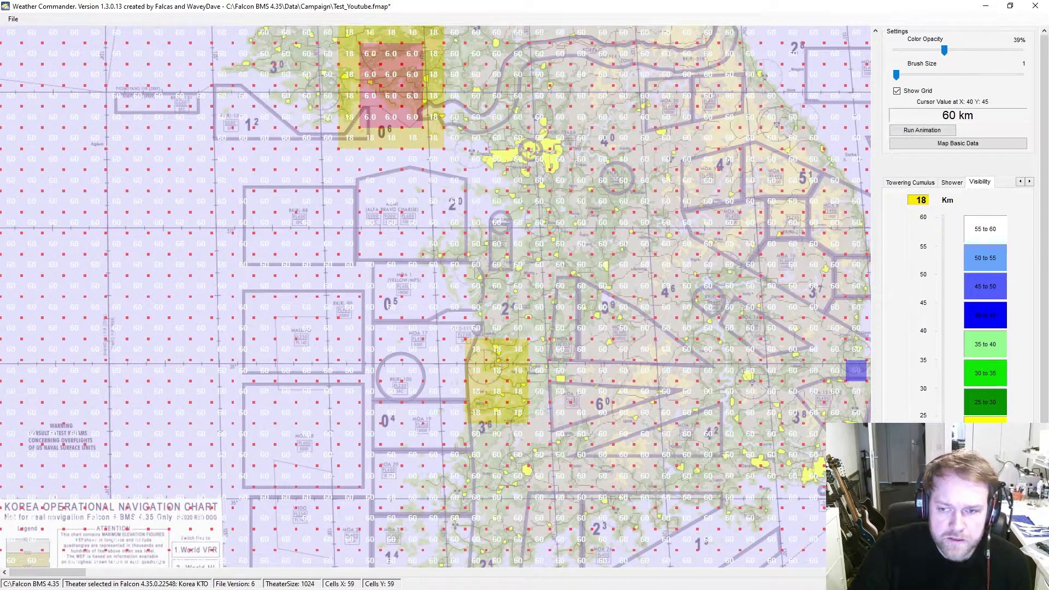
pyautogui.scroll(-3, 856, 370)
pyautogui.scroll(3, 856, 371)
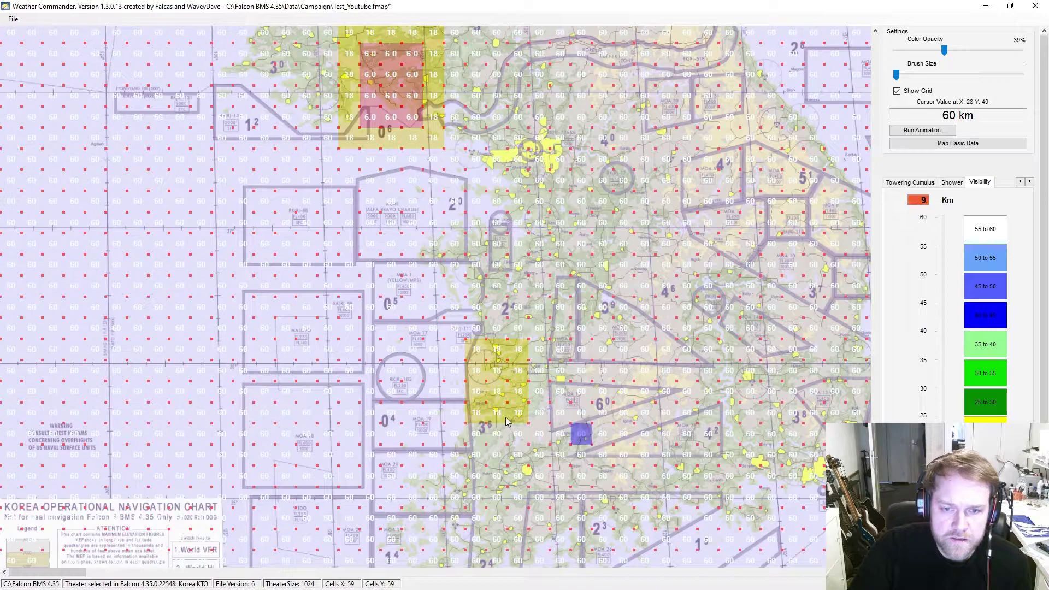
pyautogui.moveTo(476, 413)
pyautogui.mouseDown()
pyautogui.moveTo(497, 352)
pyautogui.moveTo(517, 411)
pyautogui.moveTo(476, 349)
pyautogui.mouseUp()
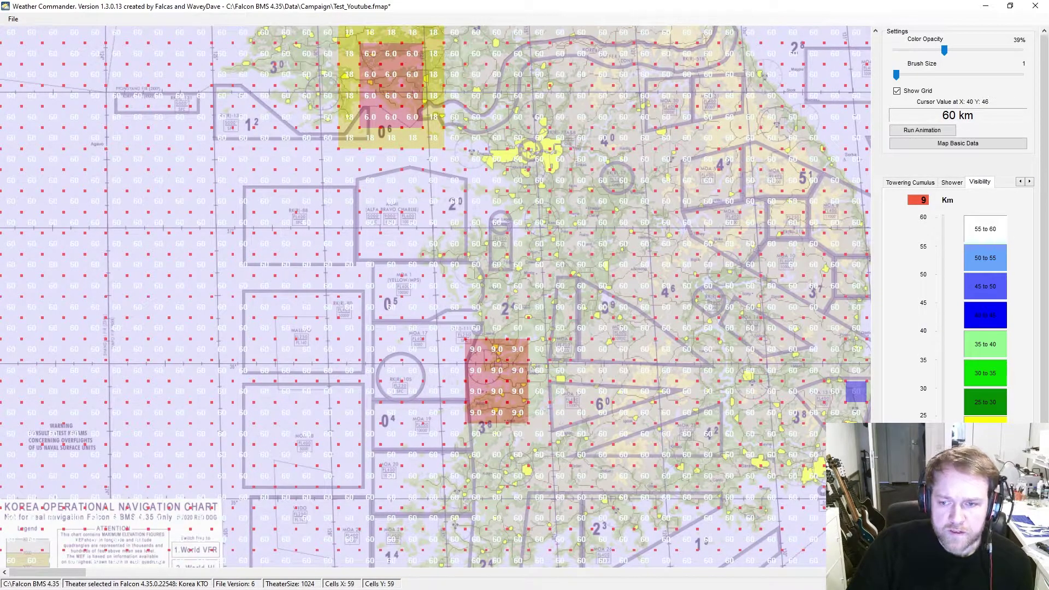
pyautogui.scroll(4, 856, 391)
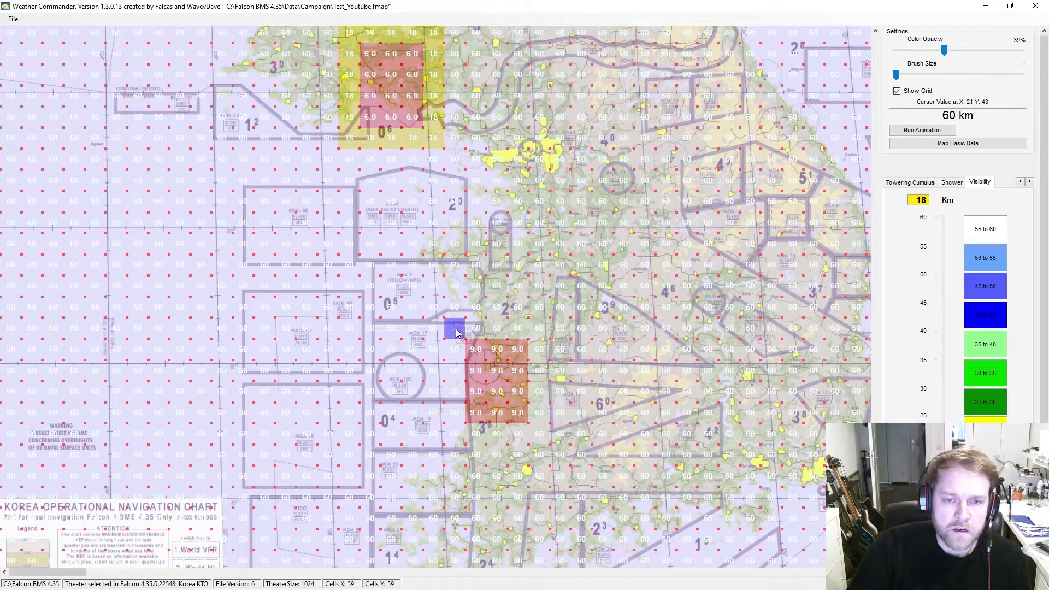
pyautogui.moveTo(455, 328)
pyautogui.mouseDown()
pyautogui.moveTo(540, 328)
pyautogui.moveTo(541, 423)
pyautogui.moveTo(491, 432)
pyautogui.moveTo(457, 421)
pyautogui.moveTo(456, 346)
pyautogui.moveTo(459, 444)
pyautogui.mouseUp()
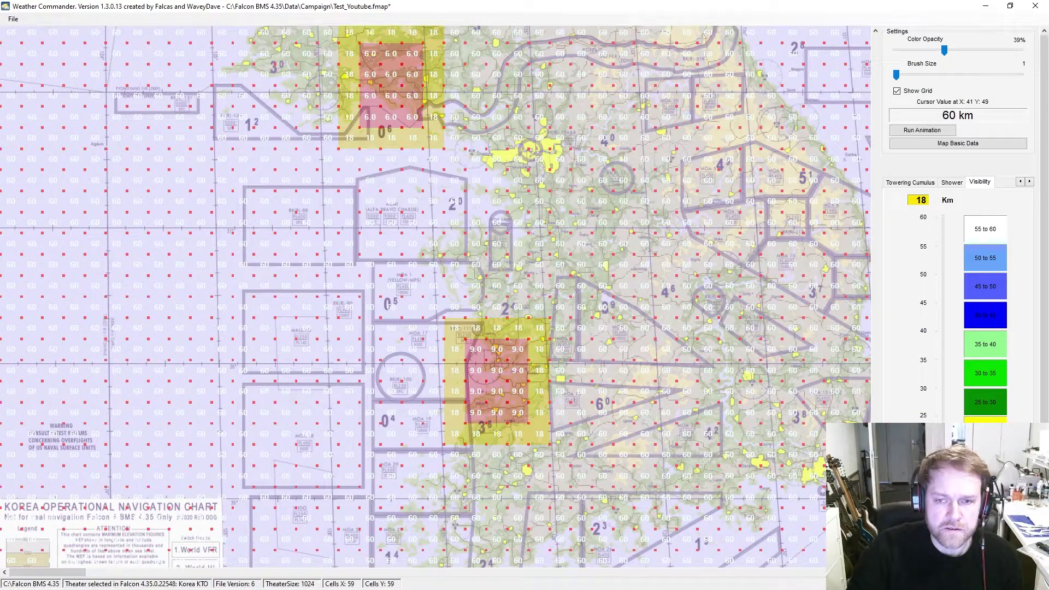
# - Review the painted visibility areas, and examine the weather-type layer over the target and home airbase
pyautogui.scroll(1, 437, 297)
pyautogui.scroll(4, 874, 295)
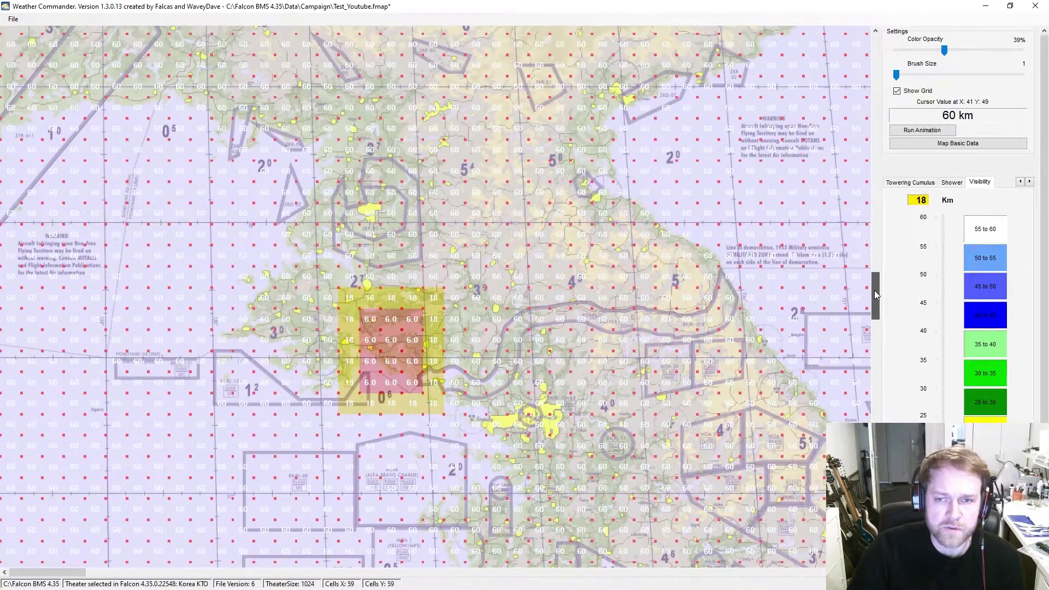
pyautogui.moveTo(874, 295); pyautogui.dragTo(886, 420)
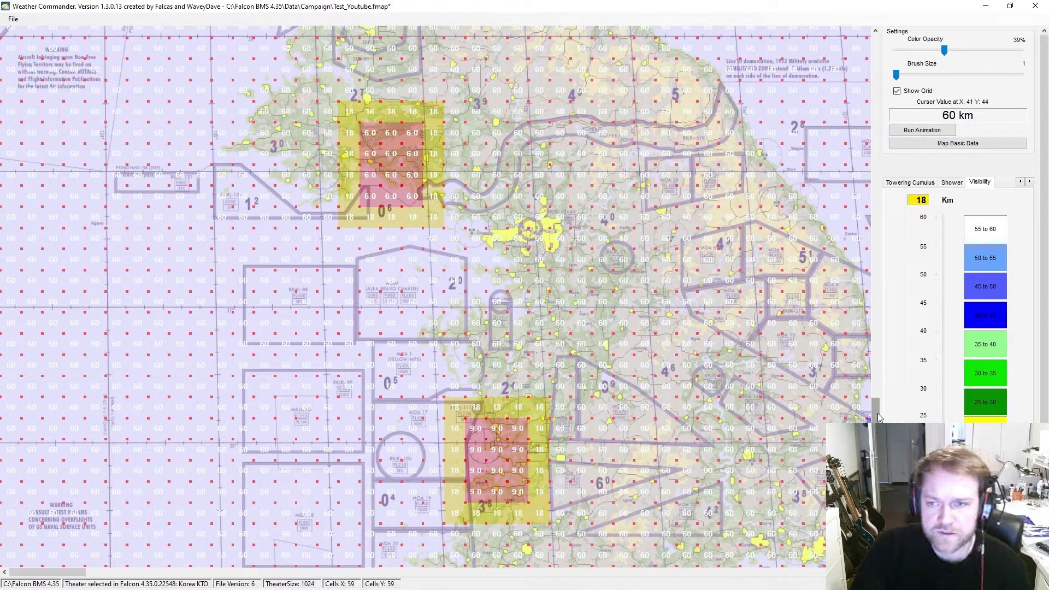
pyautogui.click(1021, 182)
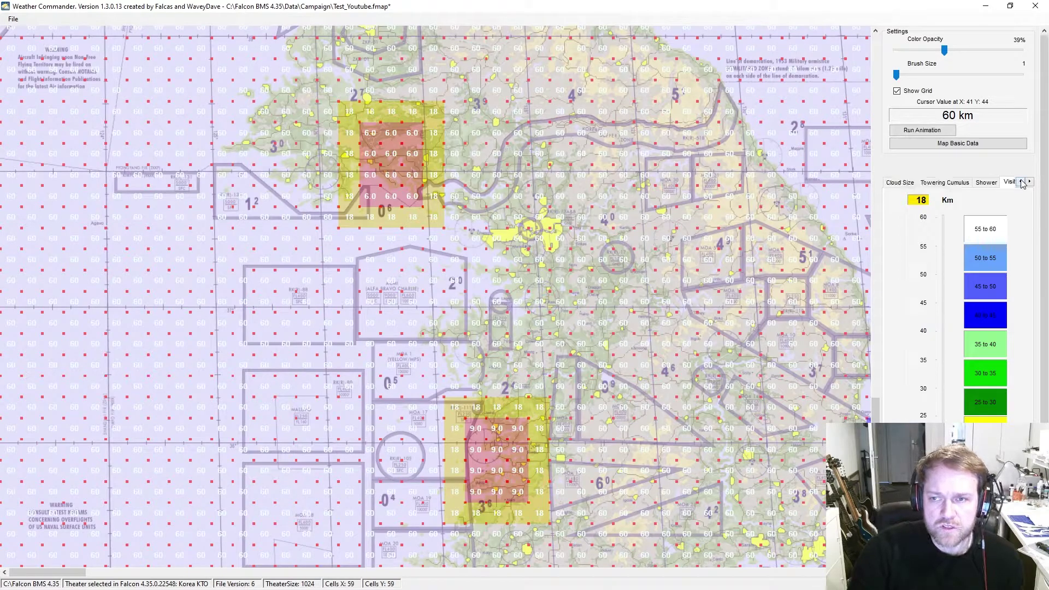
pyautogui.click(1021, 183)
pyautogui.click(1021, 183)
pyautogui.click(1021, 183)
pyautogui.click(1021, 183)
pyautogui.click(1021, 183)
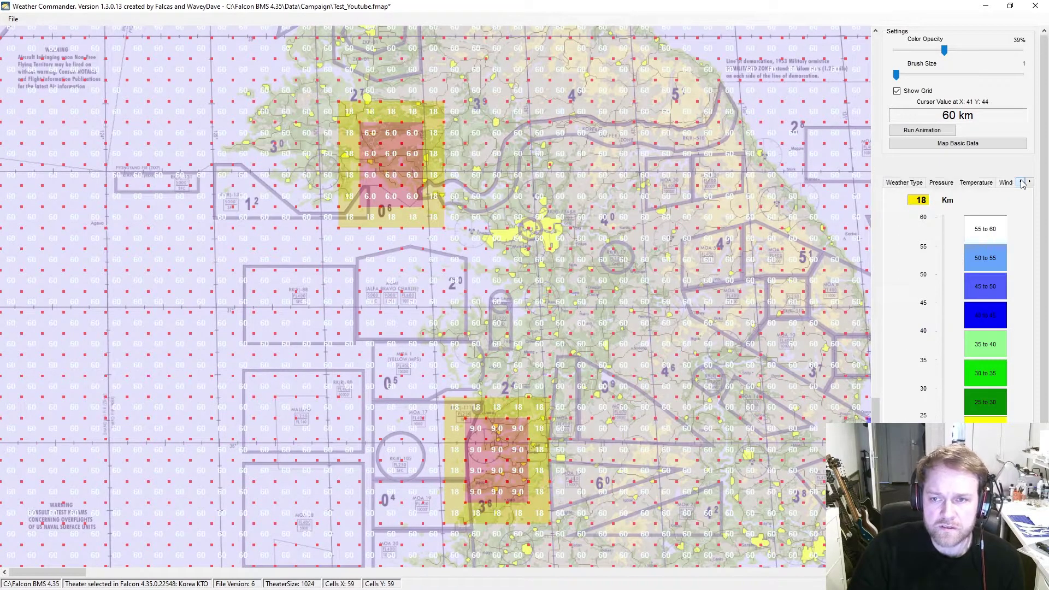
pyautogui.click(904, 183)
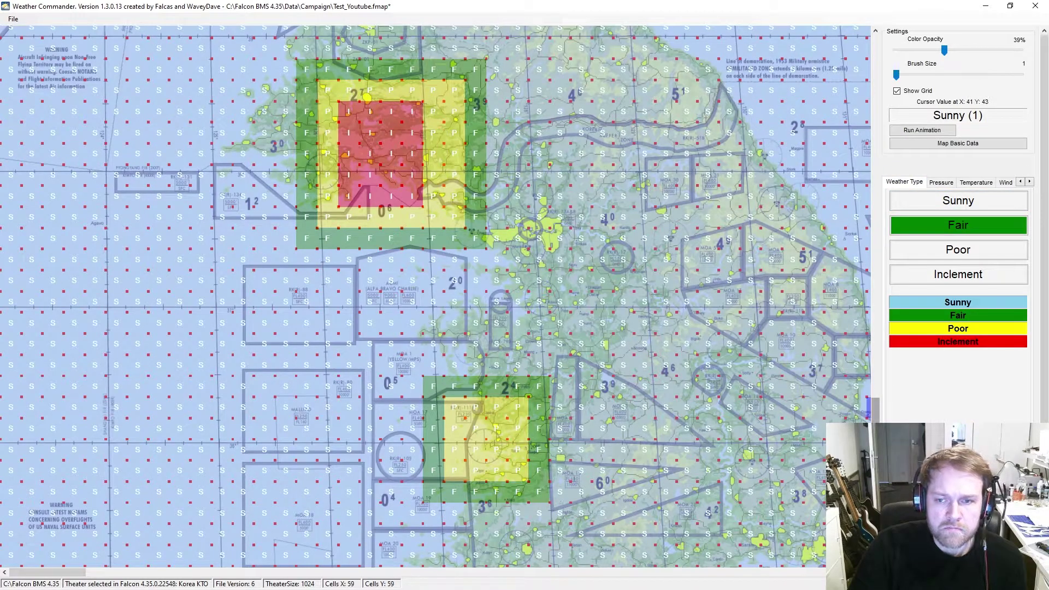
pyautogui.scroll(5, 826, 383)
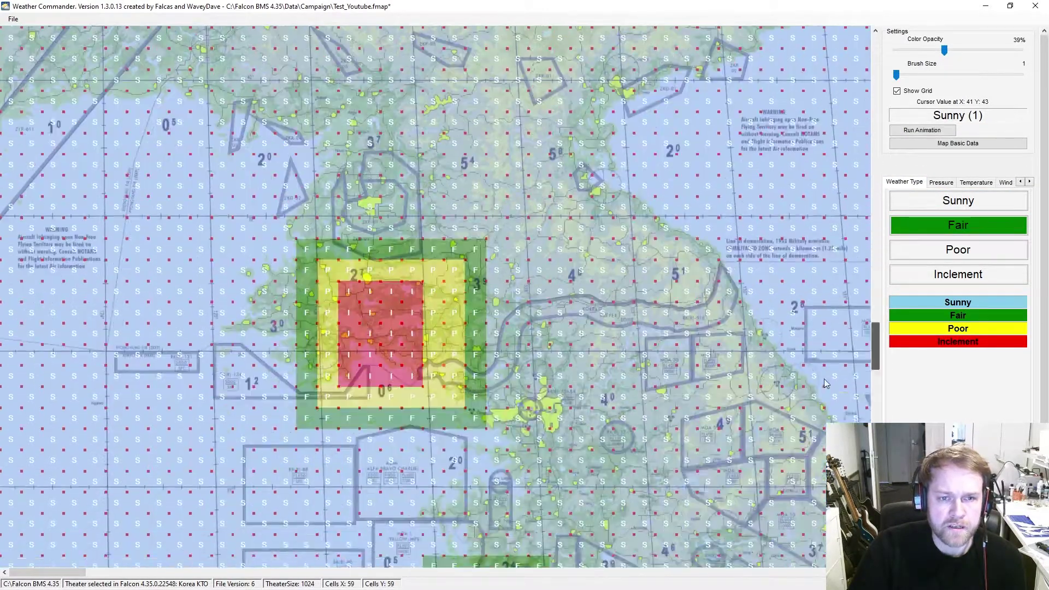
pyautogui.scroll(-6, 826, 383)
pyautogui.scroll(10, 807, 203)
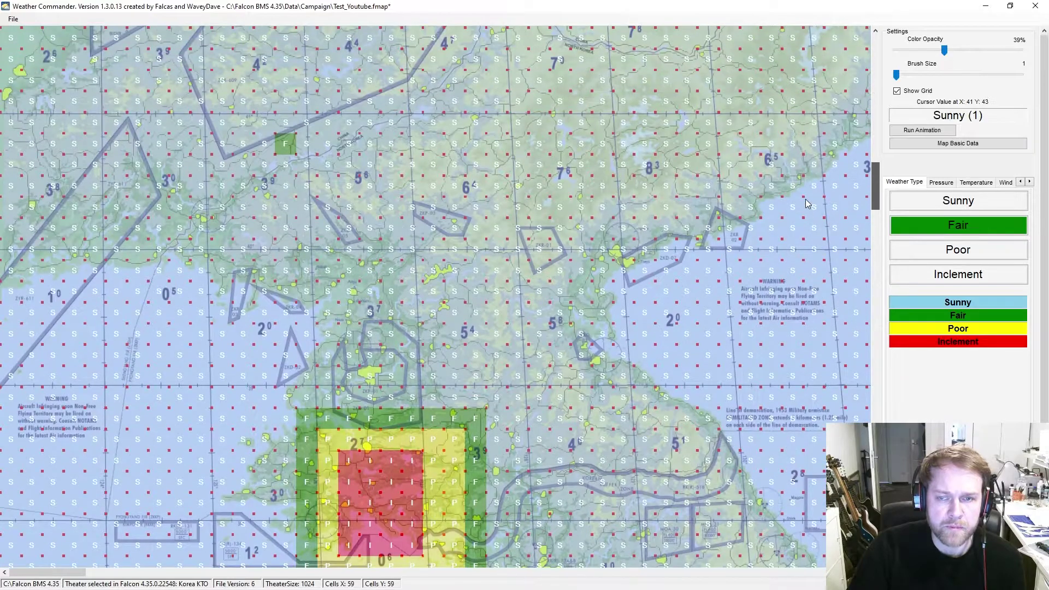
pyautogui.scroll(-8, 806, 204)
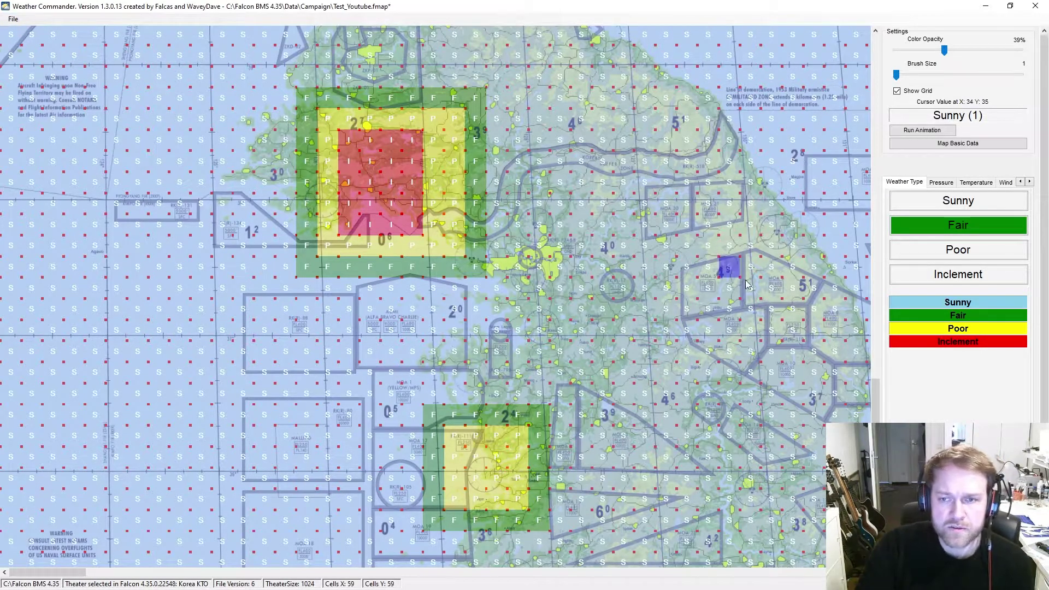
pyautogui.scroll(-3, 643, 346)
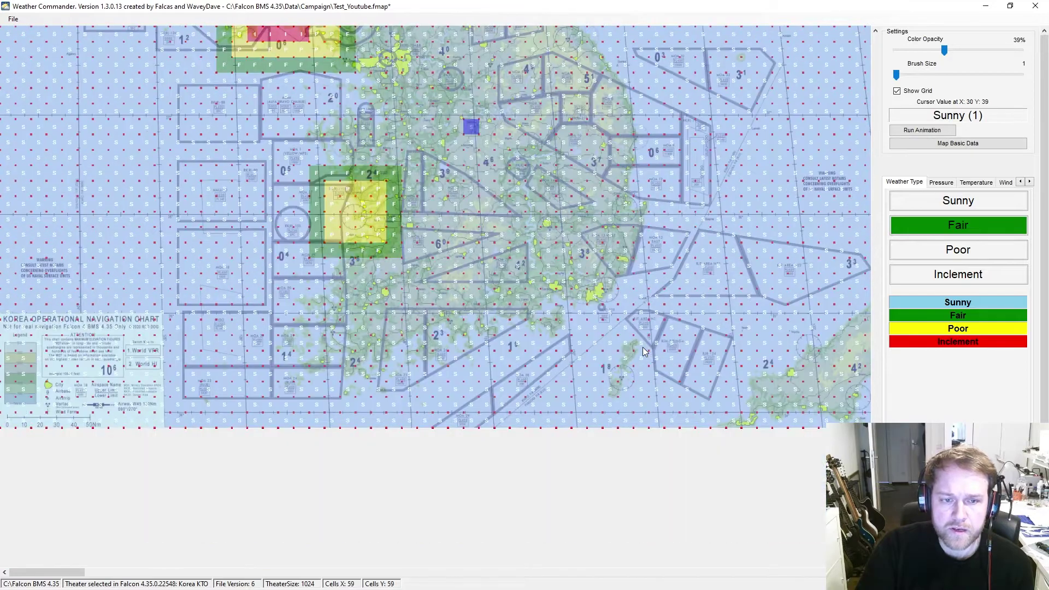
pyautogui.scroll(3, 643, 346)
pyautogui.scroll(2, 874, 385)
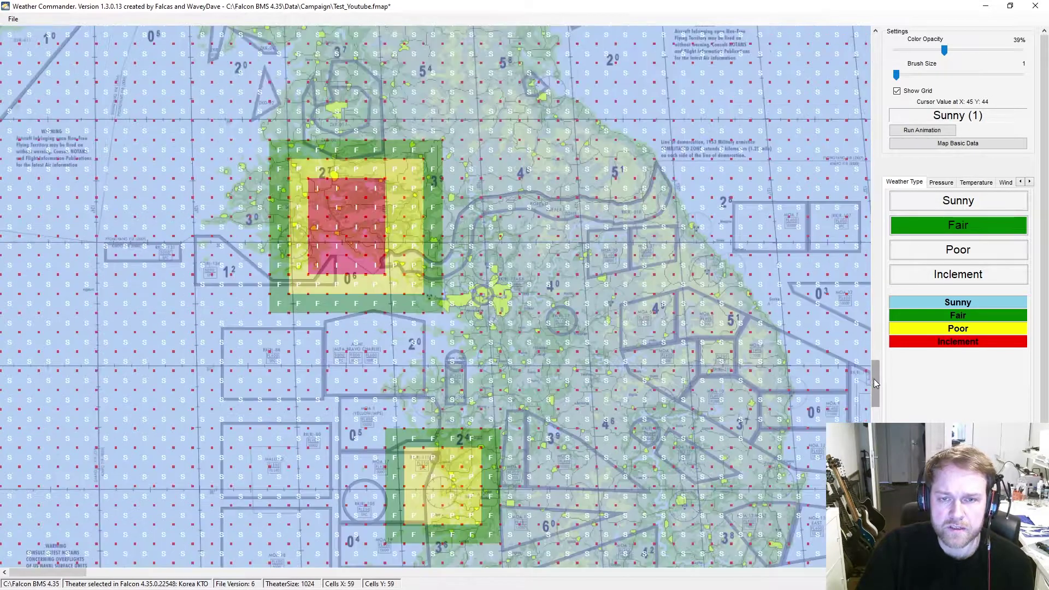
pyautogui.scroll(3, 874, 386)
pyautogui.scroll(-3, 873, 393)
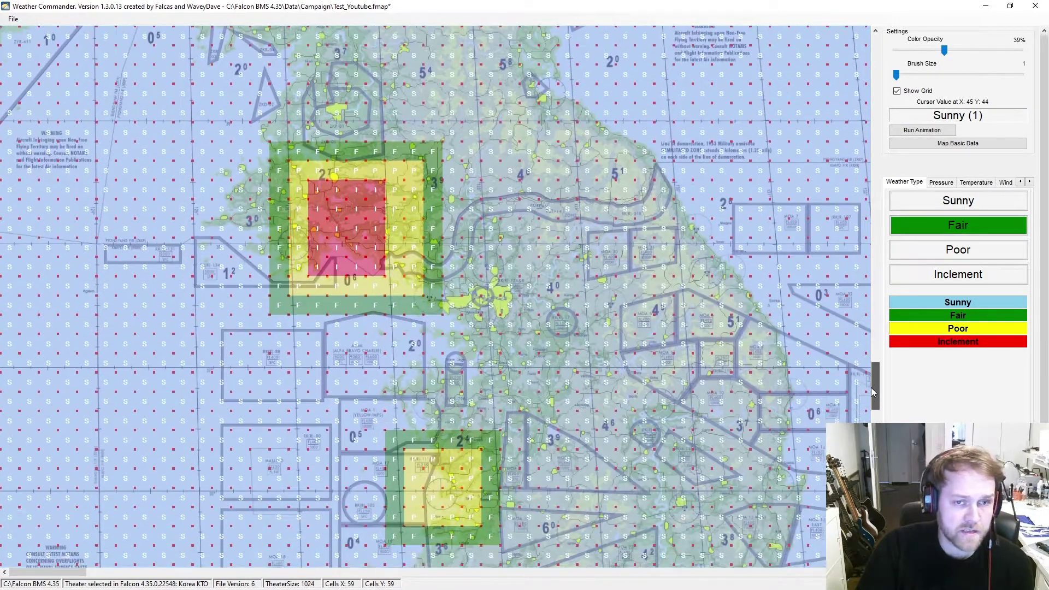
# - Save the edited weather map to the existing Test_Youtube.fmap file
pyautogui.click(12, 20)
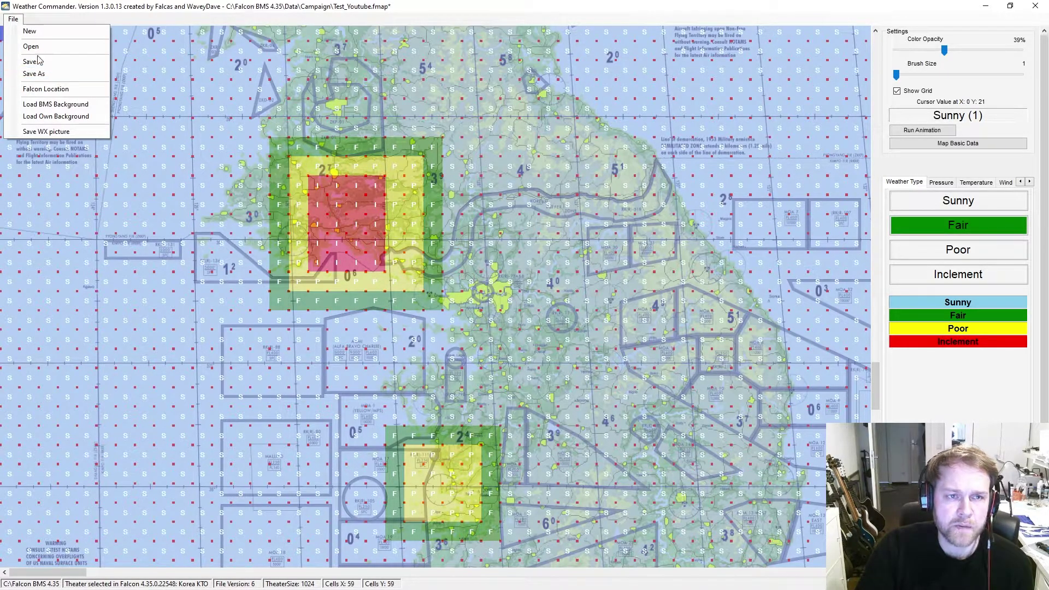
pyautogui.click(68, 63)
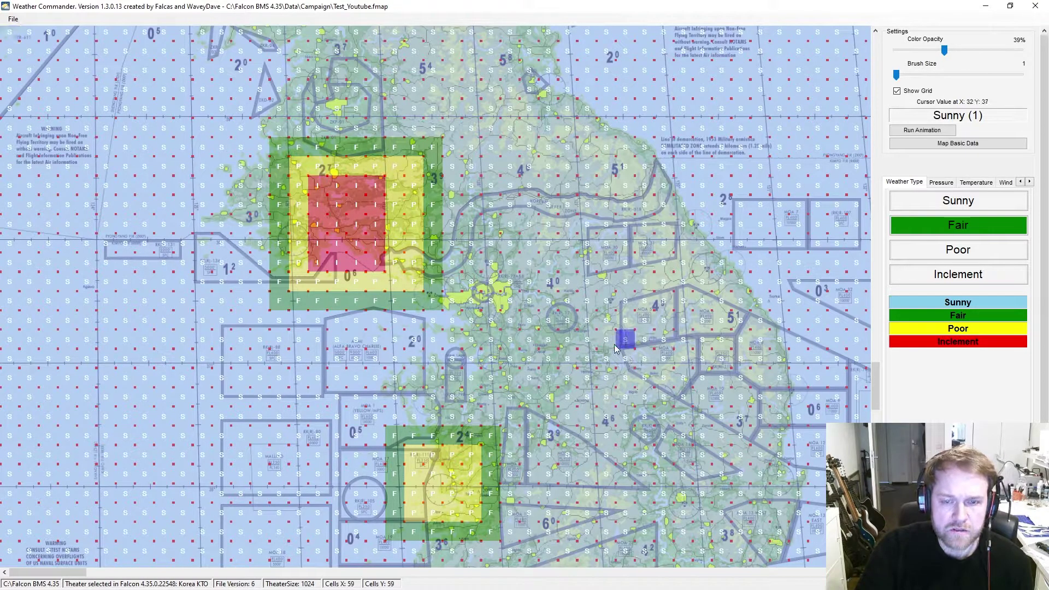
pyautogui.scroll(-2, 615, 246)
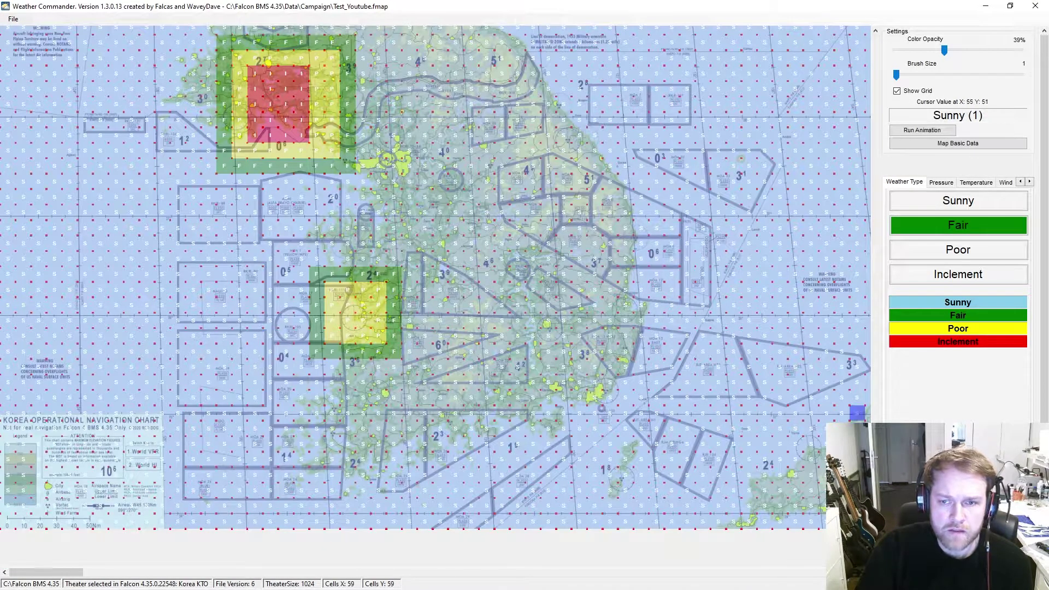
pyautogui.scroll(5, 851, 411)
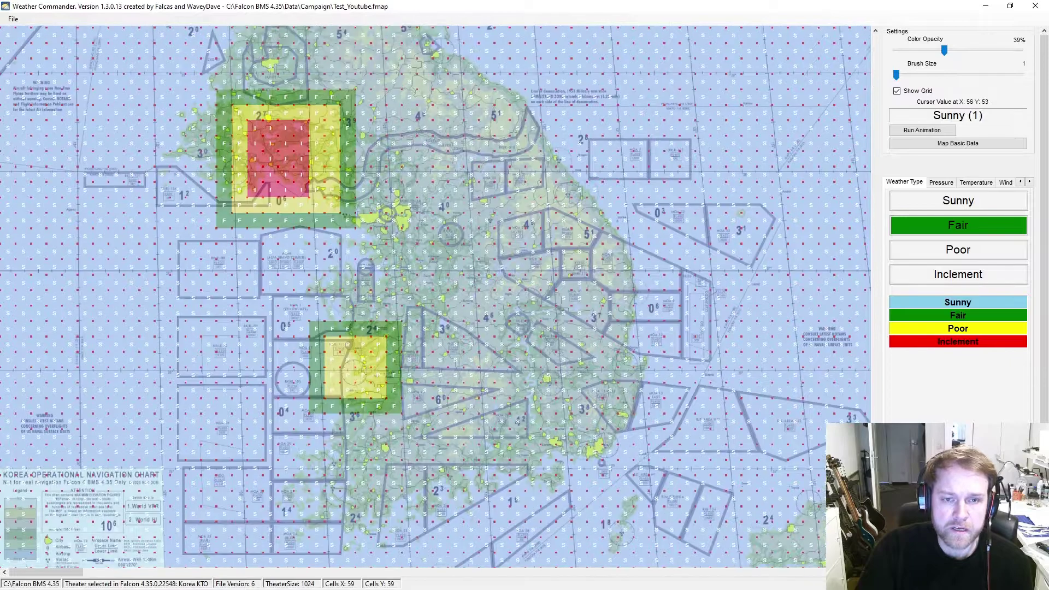
pyautogui.scroll(-4, 850, 411)
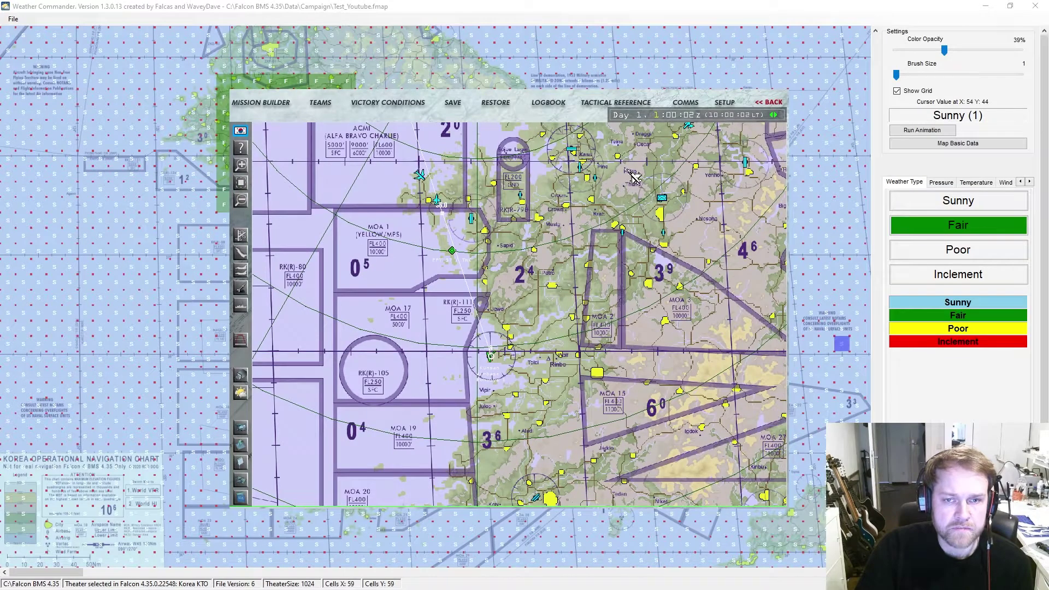
# - Switch to Falcon BMS, return to the Tactical Engagement mission list, and minimise the Weather Commander and browser windows behind it
pyautogui.click(769, 103)
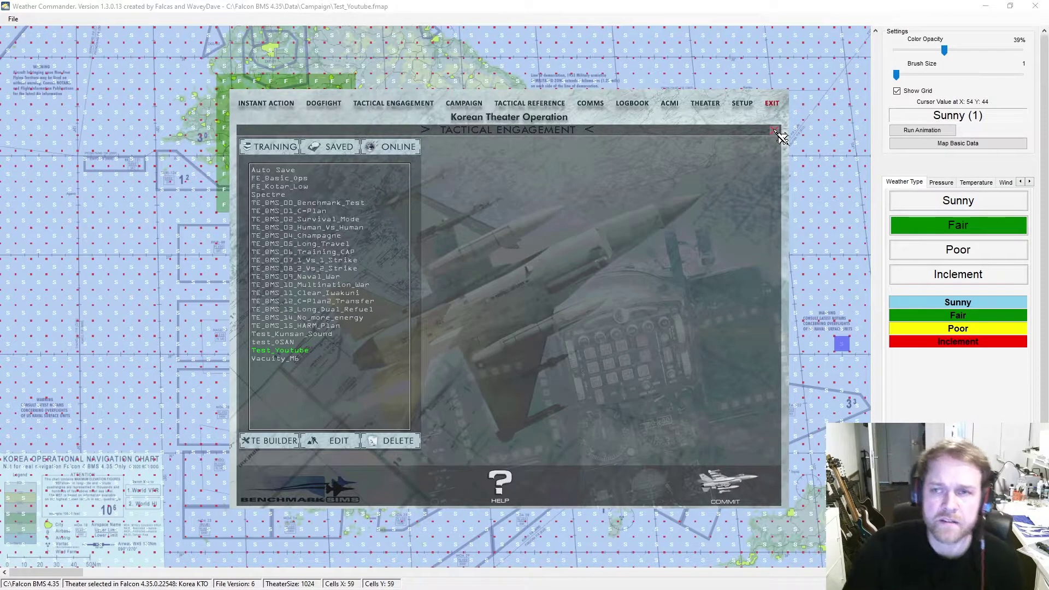
pyautogui.click(985, 7)
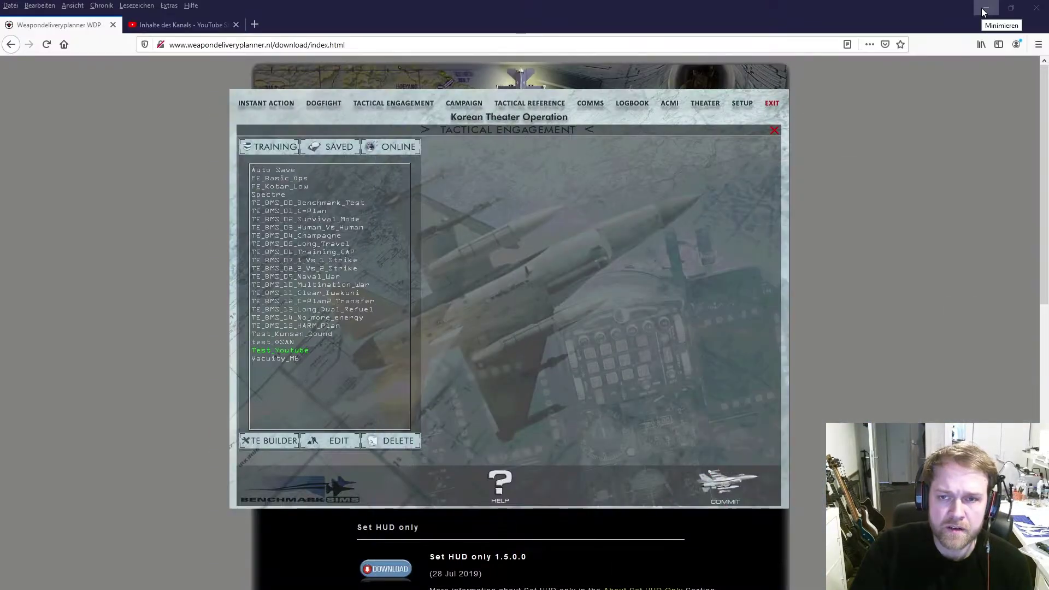
pyautogui.click(985, 8)
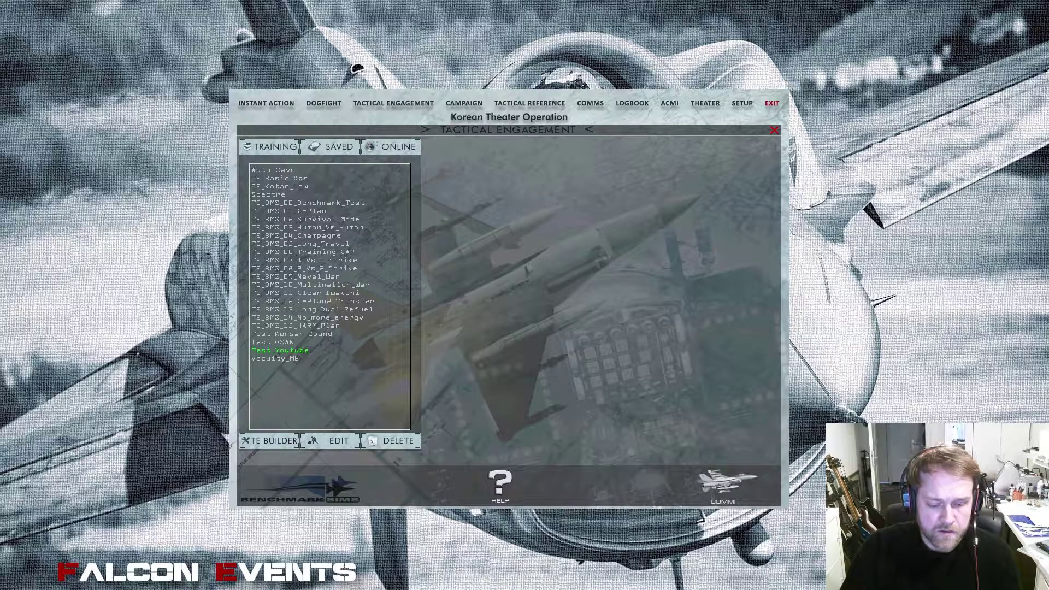
# - Switch to File Explorer, open the Desktop folder and launch F4Wx
pyautogui.hotkey('alt', 'Tab')
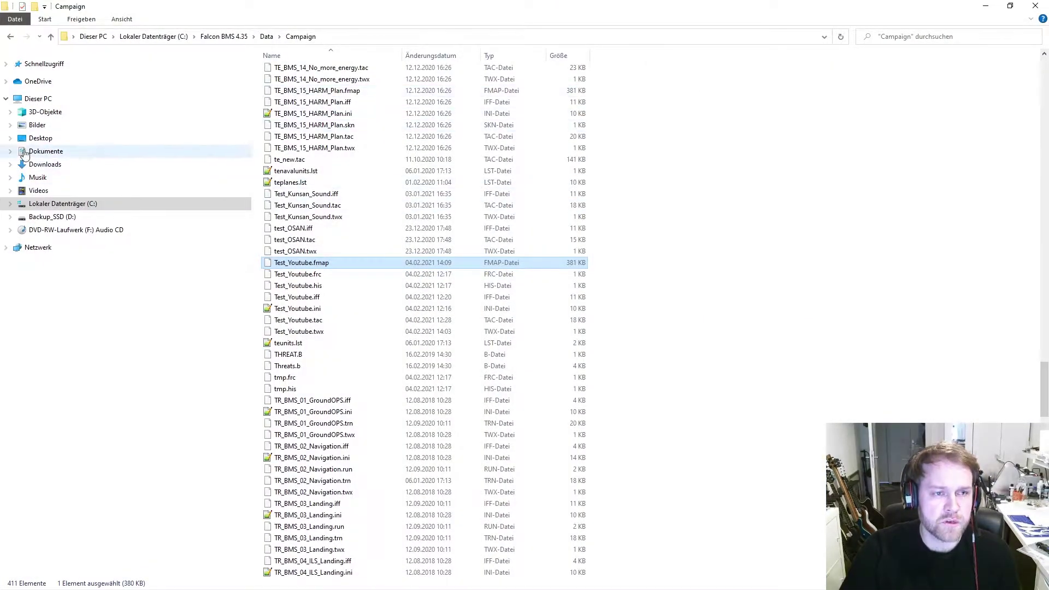
pyautogui.click(43, 138)
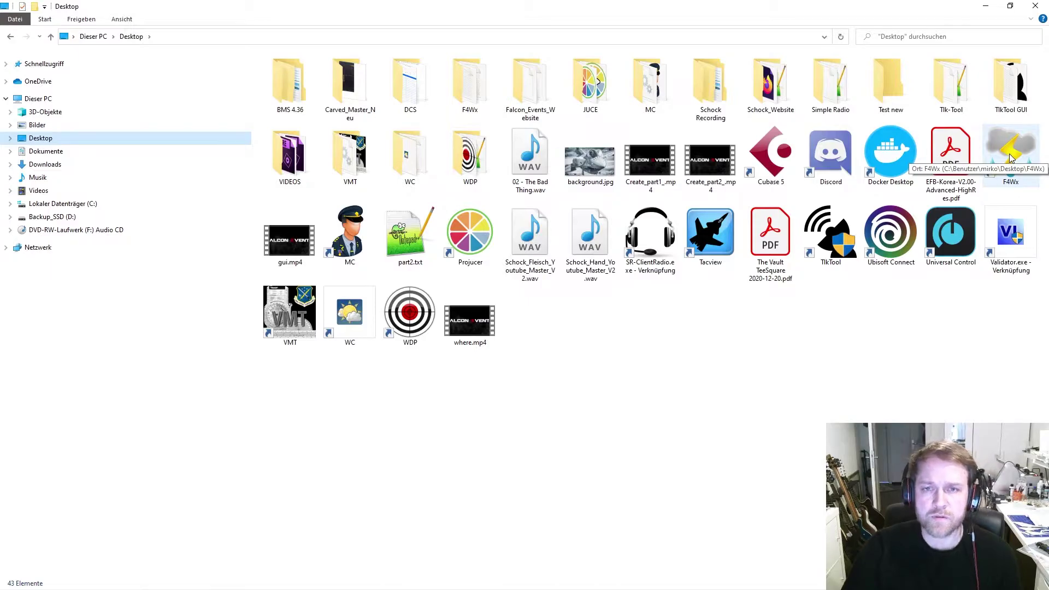
pyautogui.doubleClick(1010, 158)
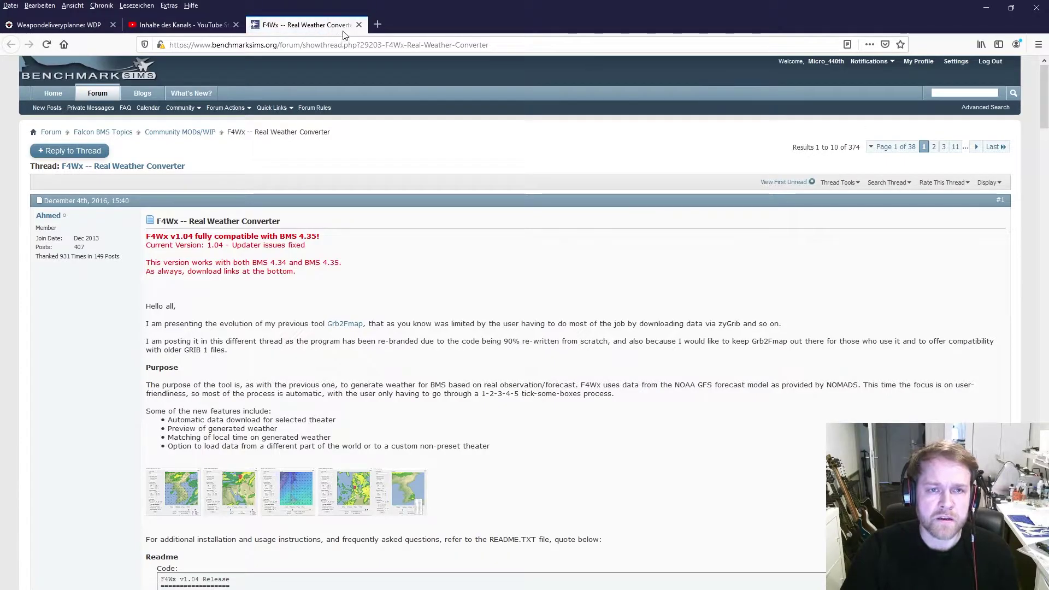
# - Close the F4Wx forum page, and minimise the browser and File Explorer to return to Falcon BMS
pyautogui.click(359, 24)
pyautogui.click(987, 8)
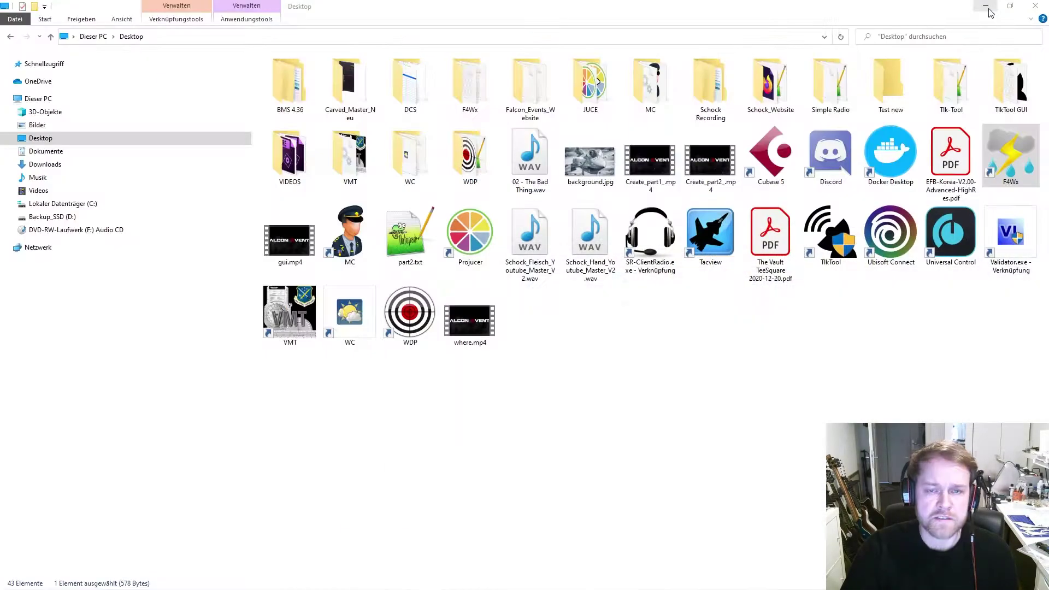
pyautogui.click(987, 7)
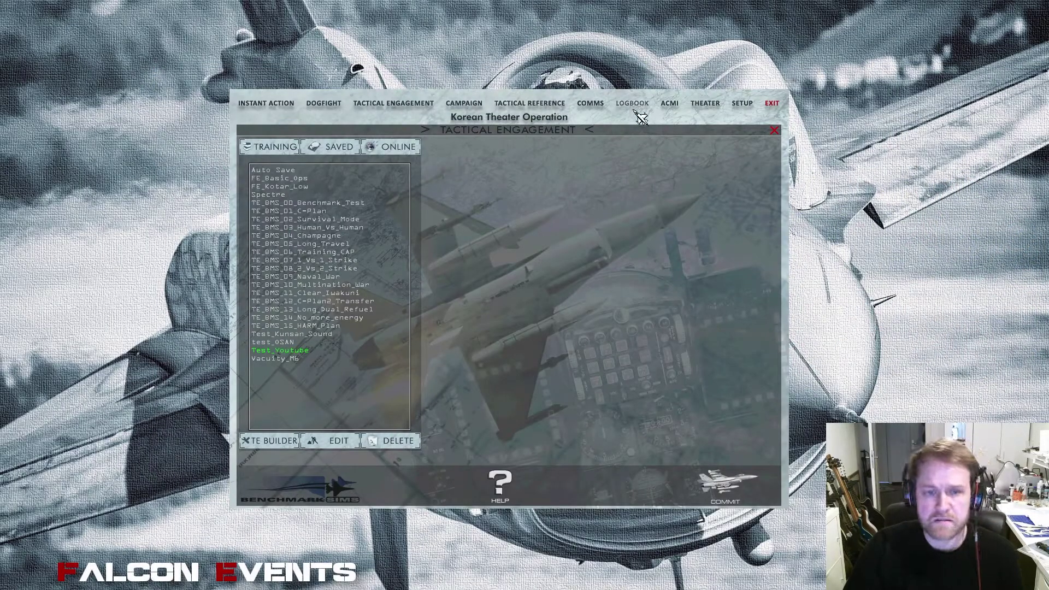